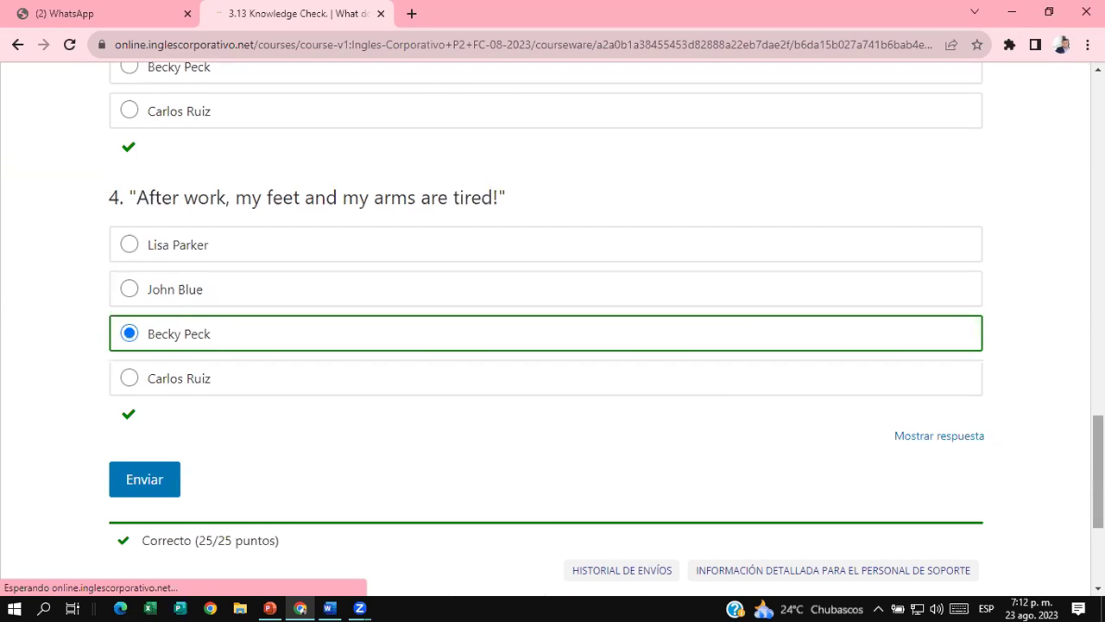
- Leave the 3.13 Knowledge Check and advance to the Midterm's A. Listening section
scroll(1098, 470, down, 2)
scroll(1099, 471, up, 6)
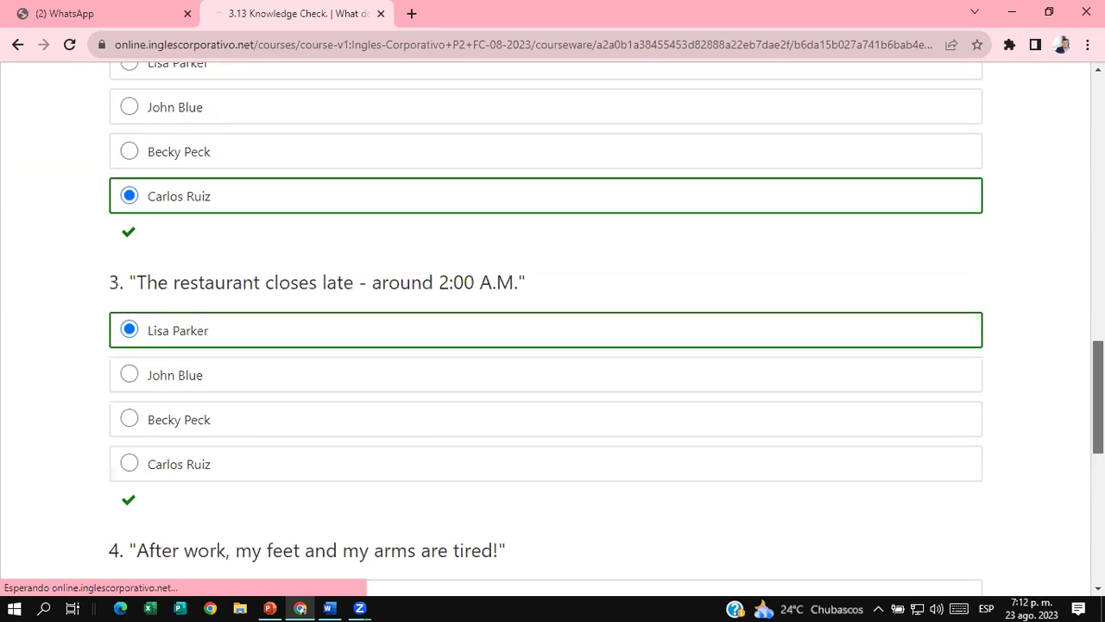
scroll(936, 265, up, 10)
scroll(932, 286, up, 1)
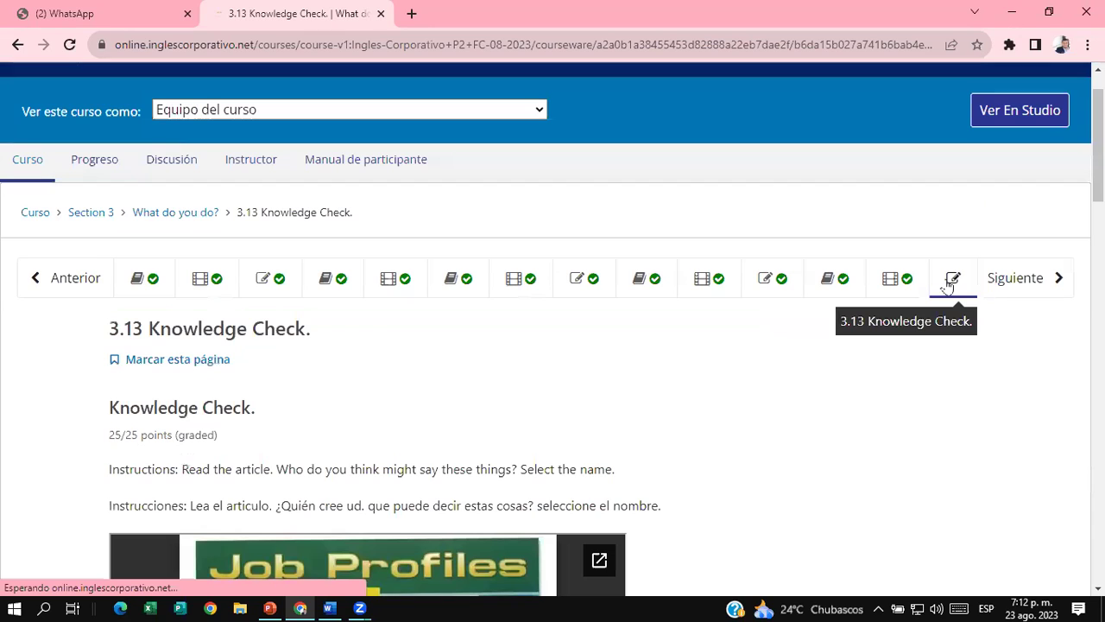
click(1062, 289)
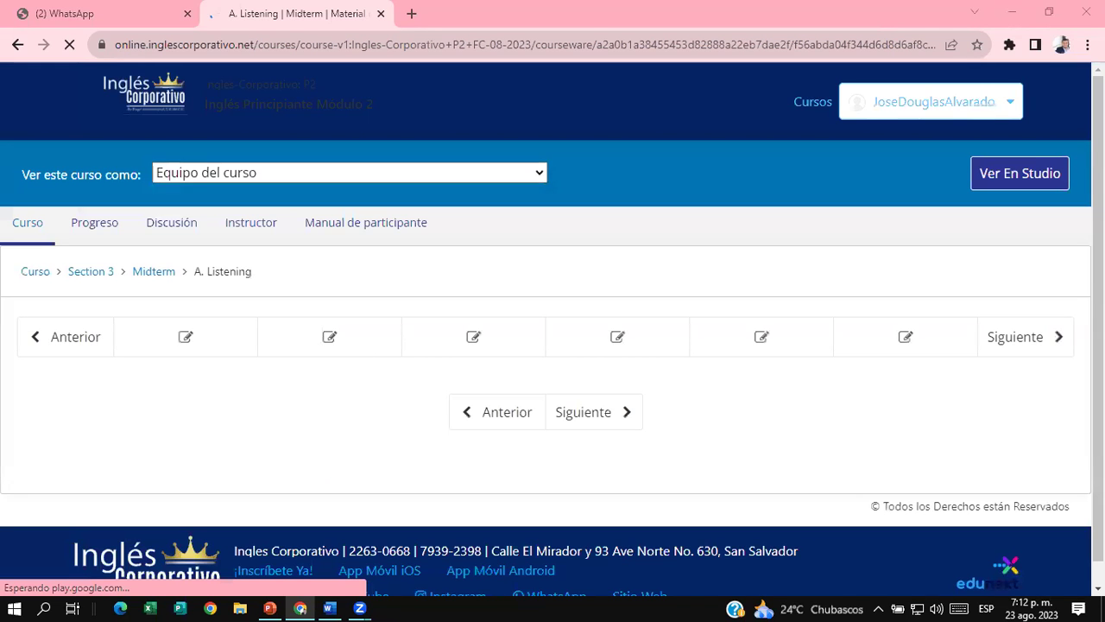
- Open the A. Listening conversation audio in its own browser tab
scroll(452, 246, down, 1)
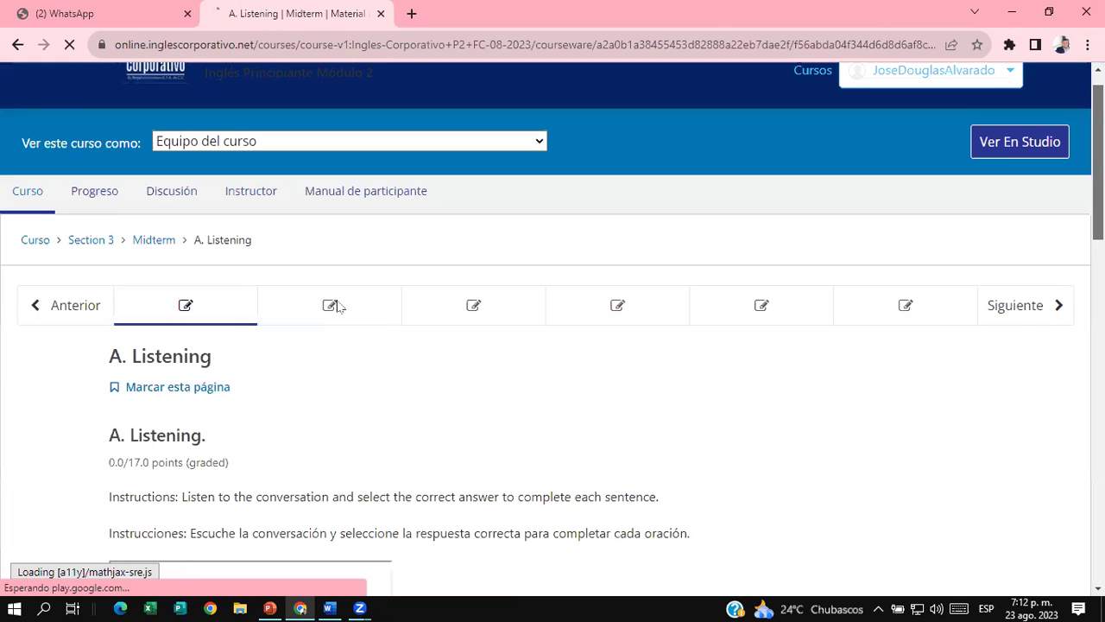
click(333, 306)
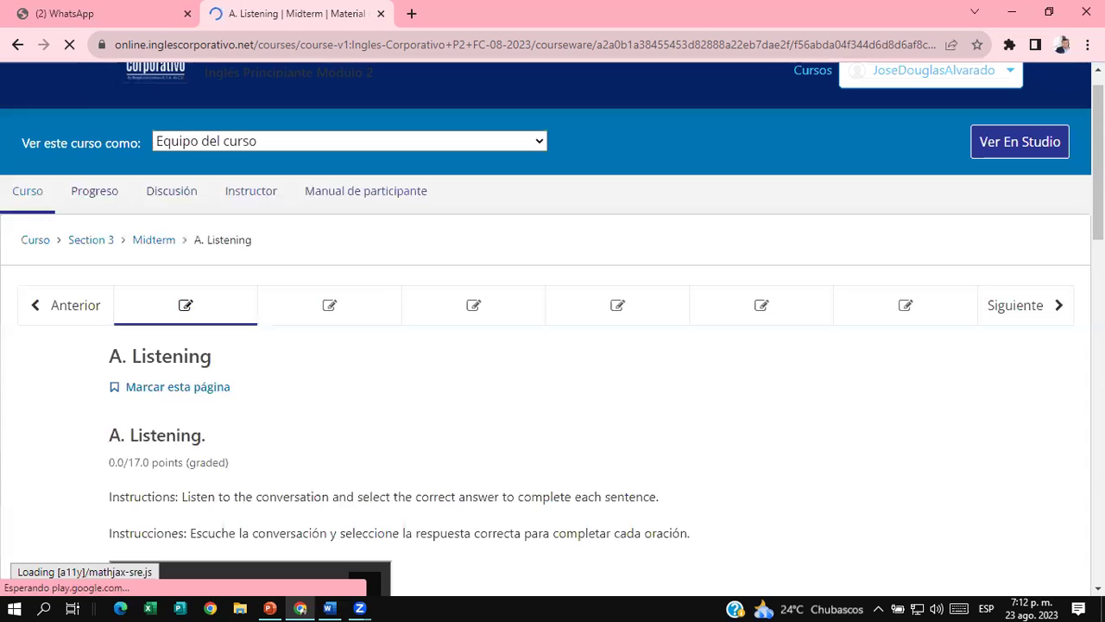
scroll(706, 189, down, 2)
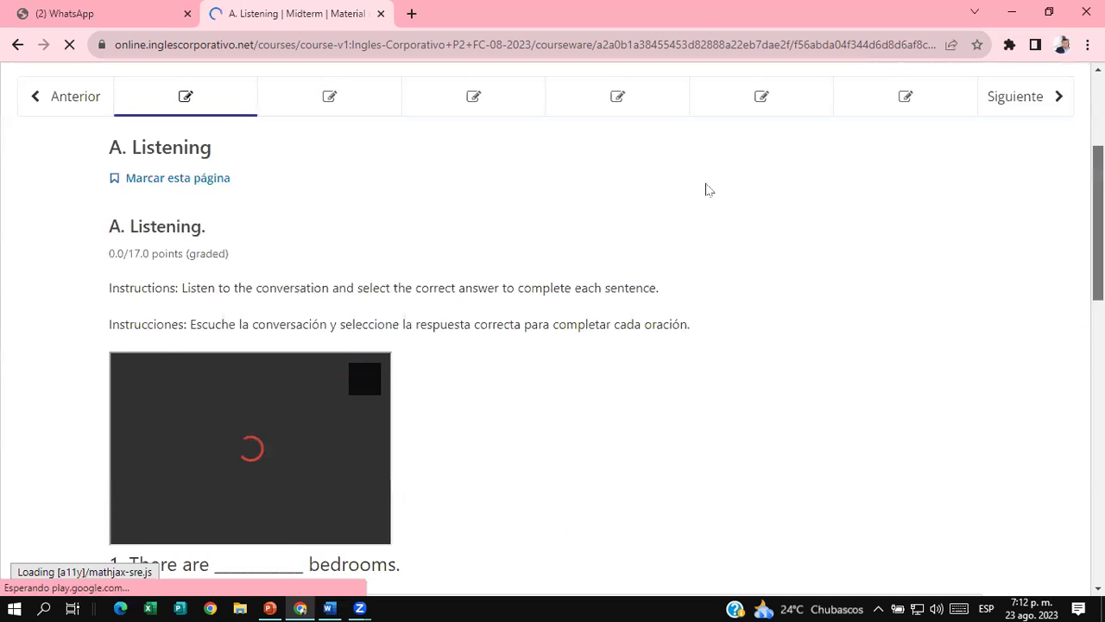
scroll(234, 192, down, 1)
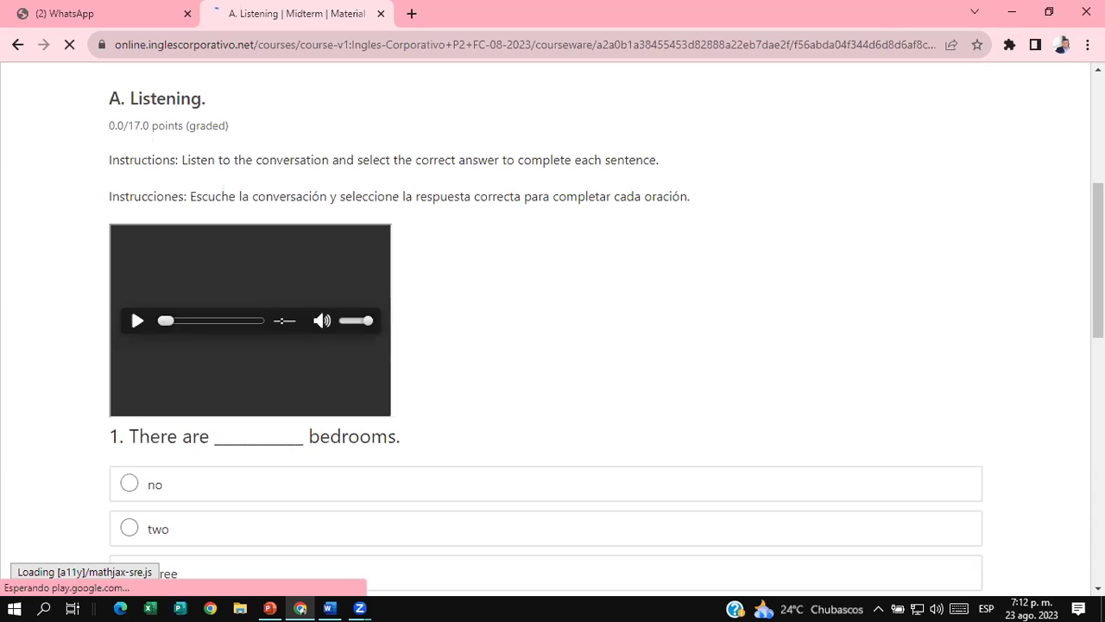
scroll(19, 214, down, 1)
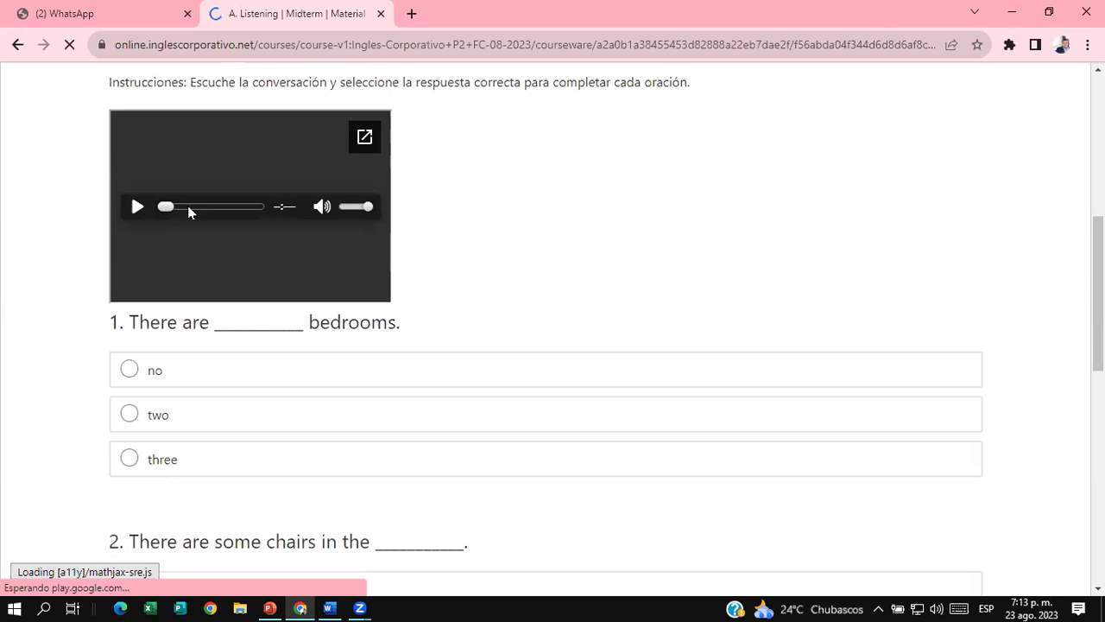
click(378, 126)
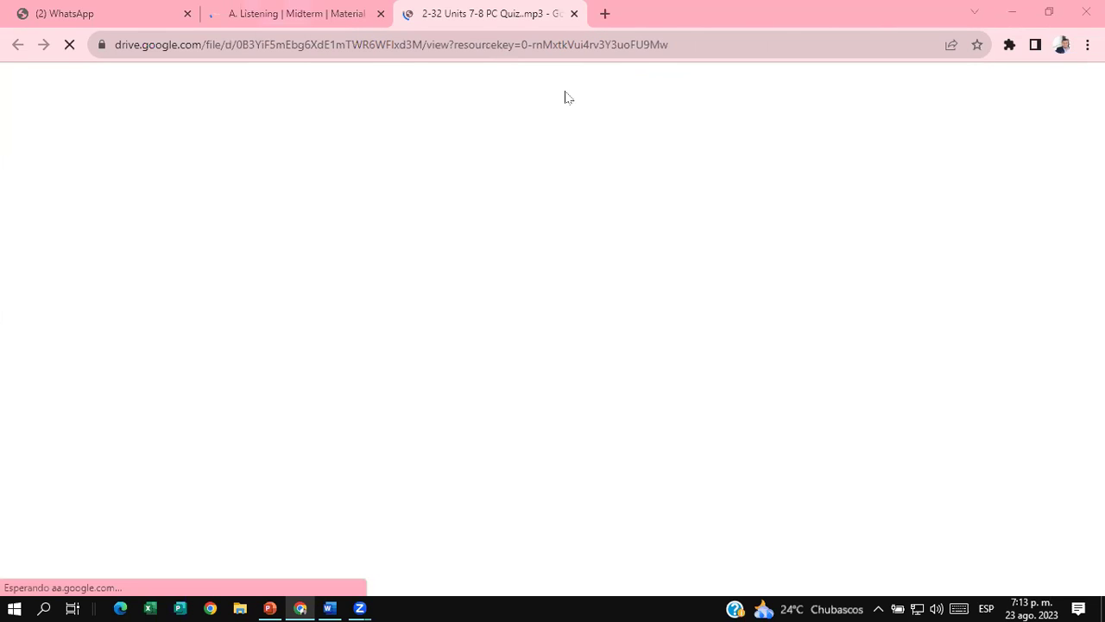
- Play the 2-32 Units 7-8 PC Quiz..mp3 recording in its separate Google Drive tab
click(286, 13)
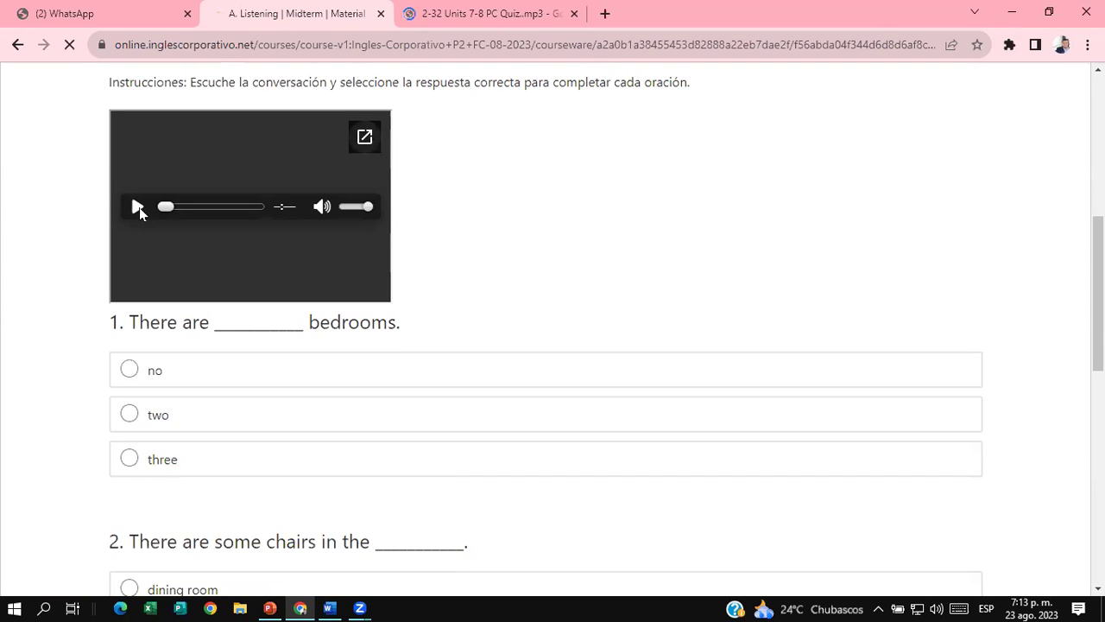
click(475, 9)
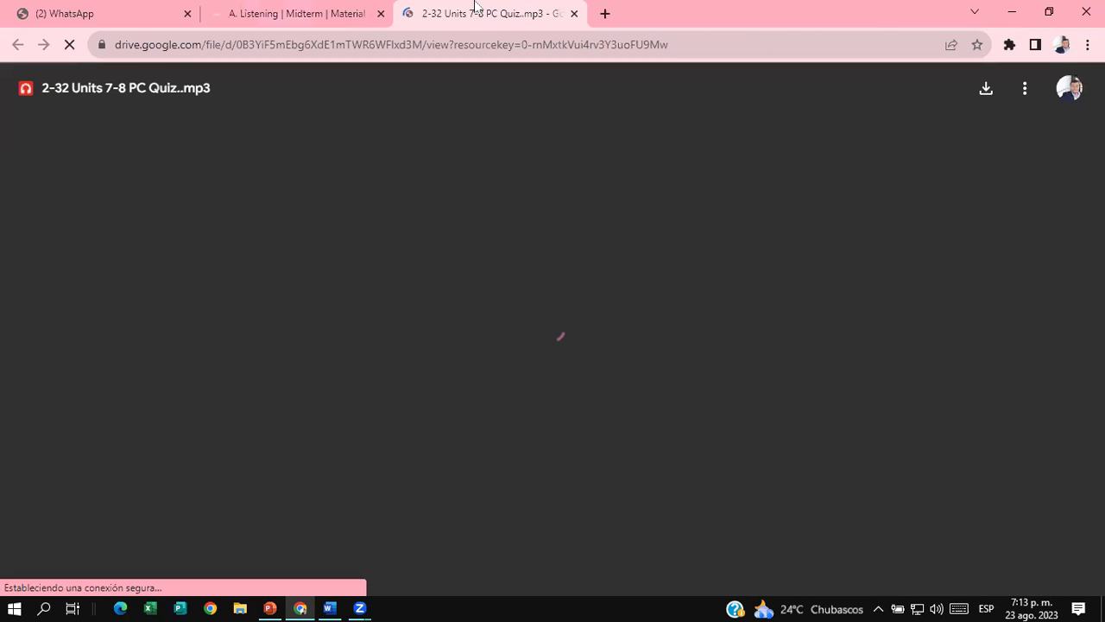
click(309, 9)
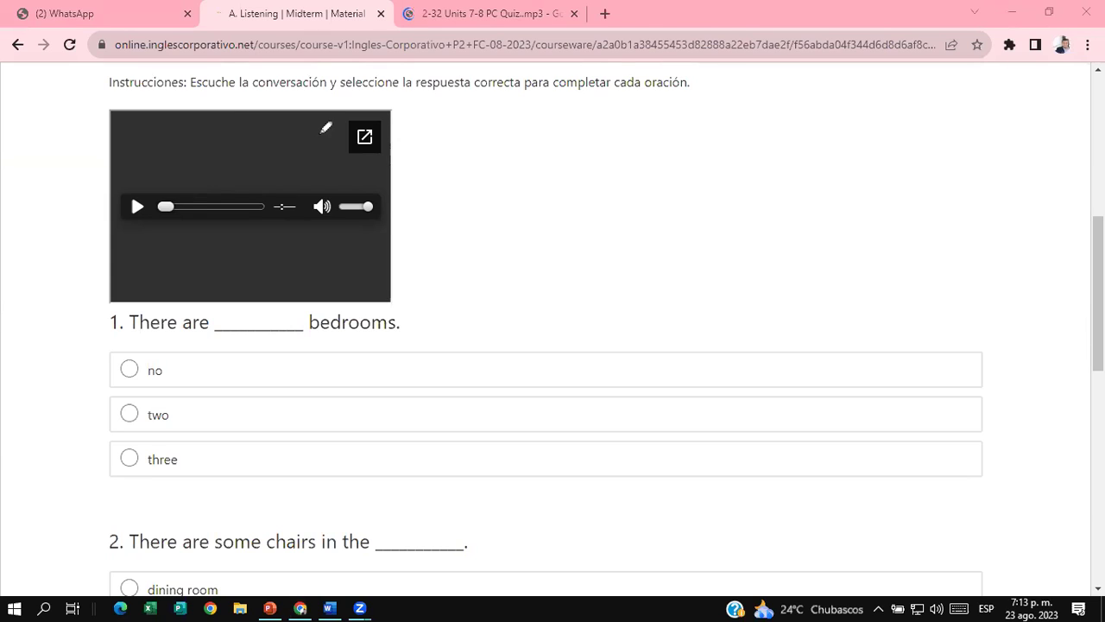
mouse_move(315, 126)
mouse_down()
mouse_move(321, 153)
mouse_move(385, 168)
mouse_move(390, 151)
mouse_move(366, 119)
mouse_move(321, 125)
mouse_up()
click(492, 11)
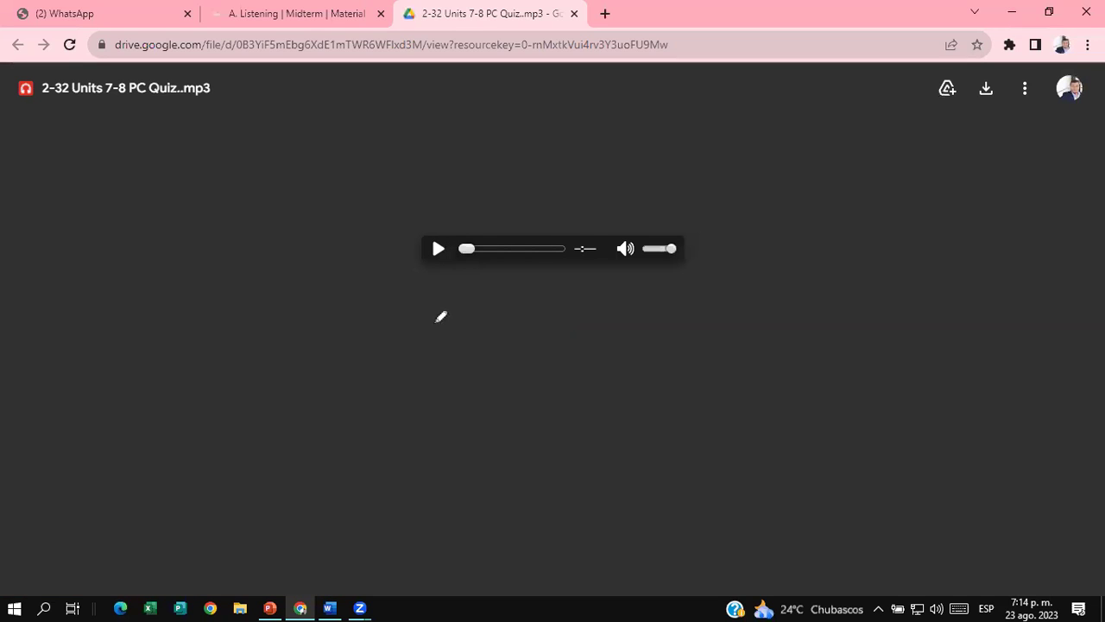
mouse_move(419, 302)
mouse_down()
mouse_move(427, 217)
mouse_move(506, 237)
mouse_move(449, 320)
mouse_move(403, 319)
mouse_up()
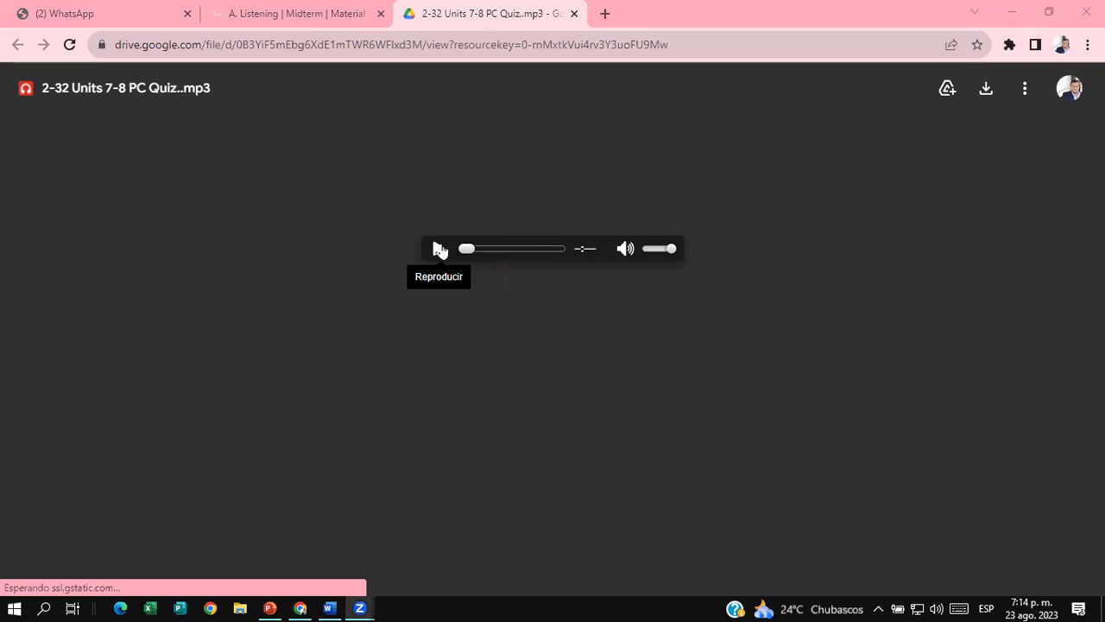
click(439, 249)
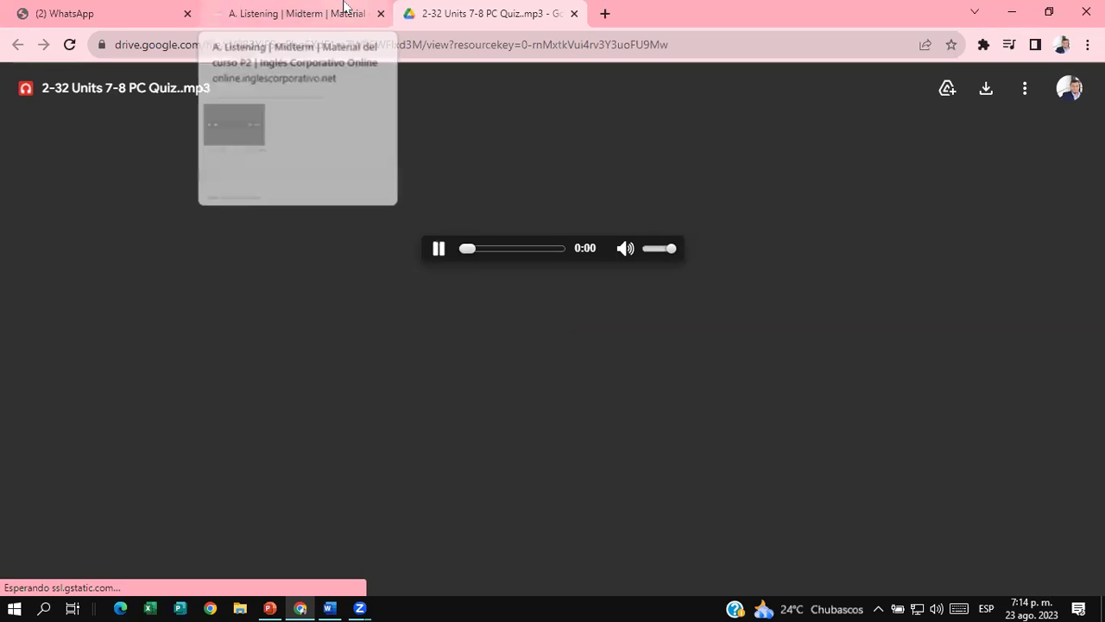
- Return to the A. Listening quiz and read its three questions and answer options while the audio plays
click(343, 6)
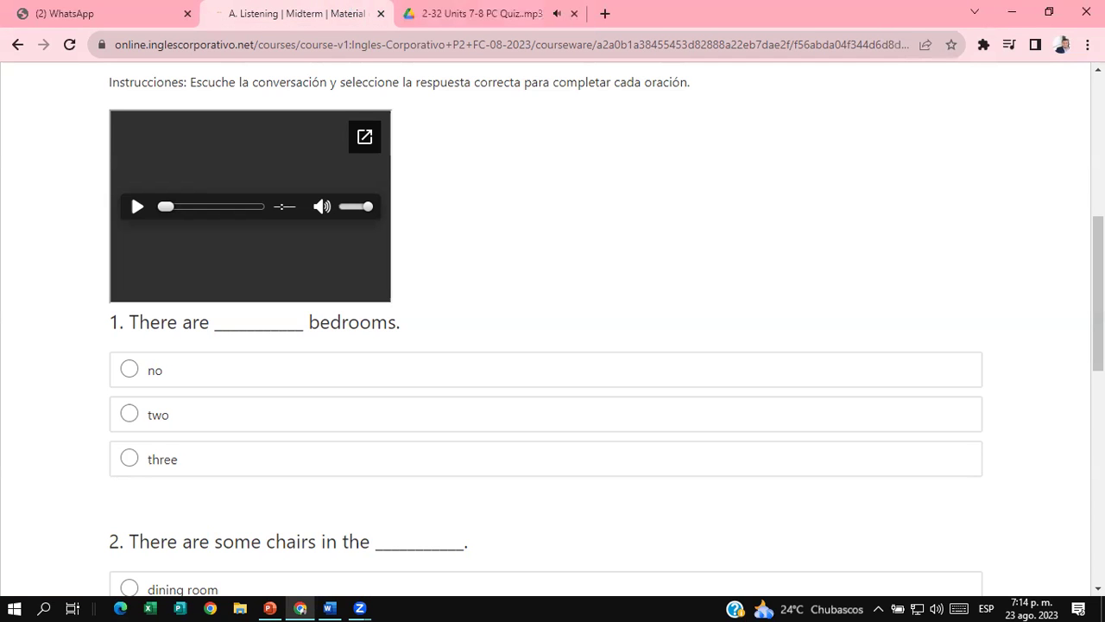
scroll(553, 328, down, 1)
scroll(553, 328, down, 2)
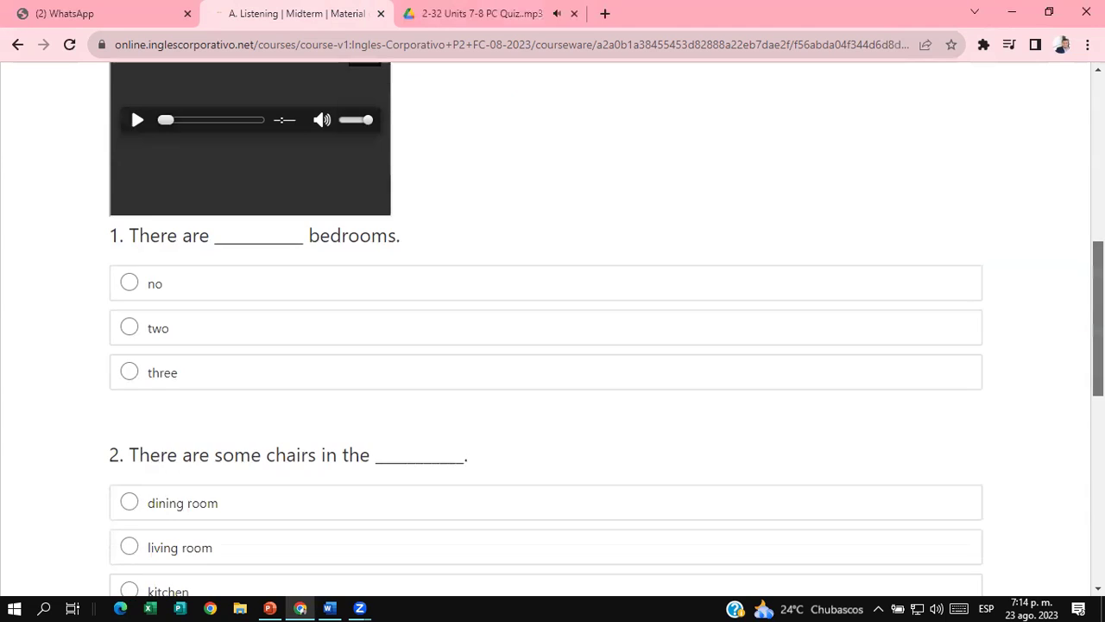
scroll(552, 328, down, 1)
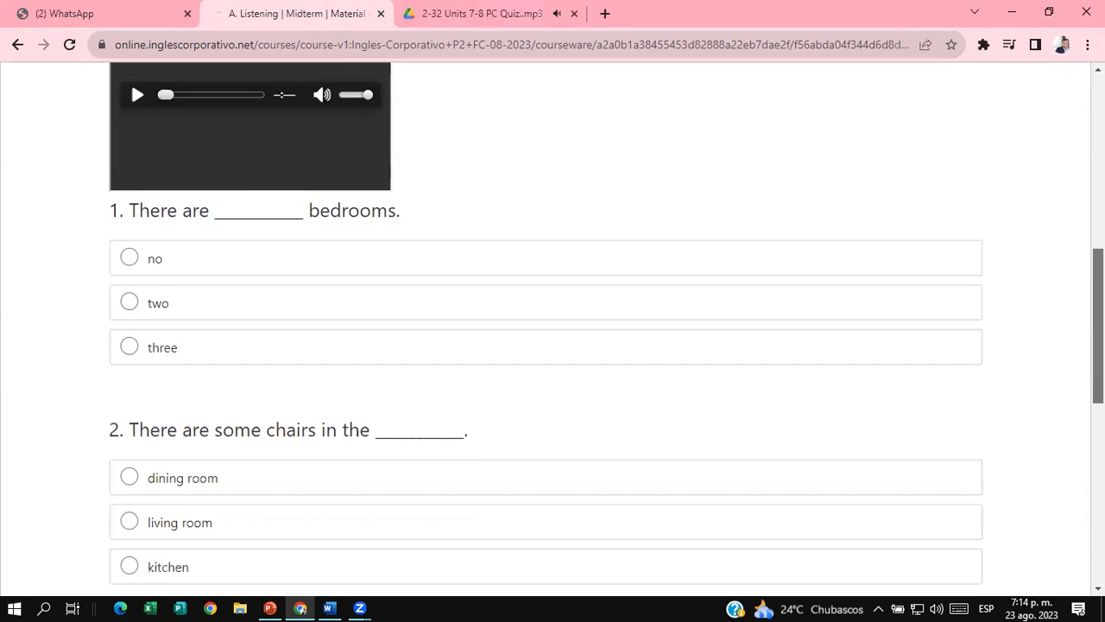
scroll(552, 328, down, 1)
scroll(552, 328, down, 1)
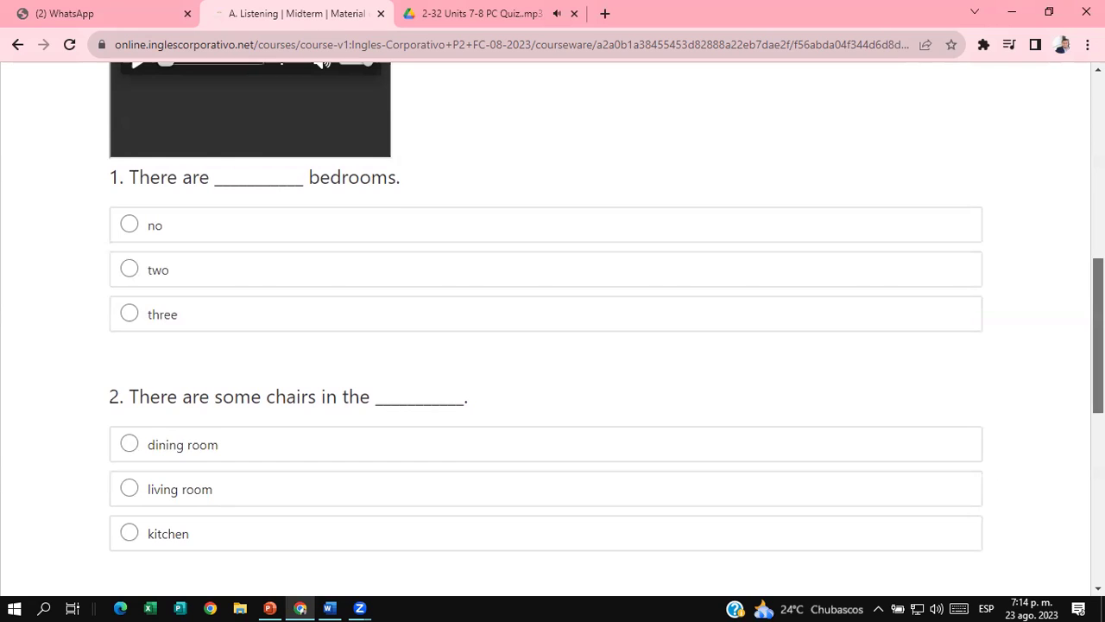
scroll(1097, 334, down, 2)
scroll(552, 328, down, 1)
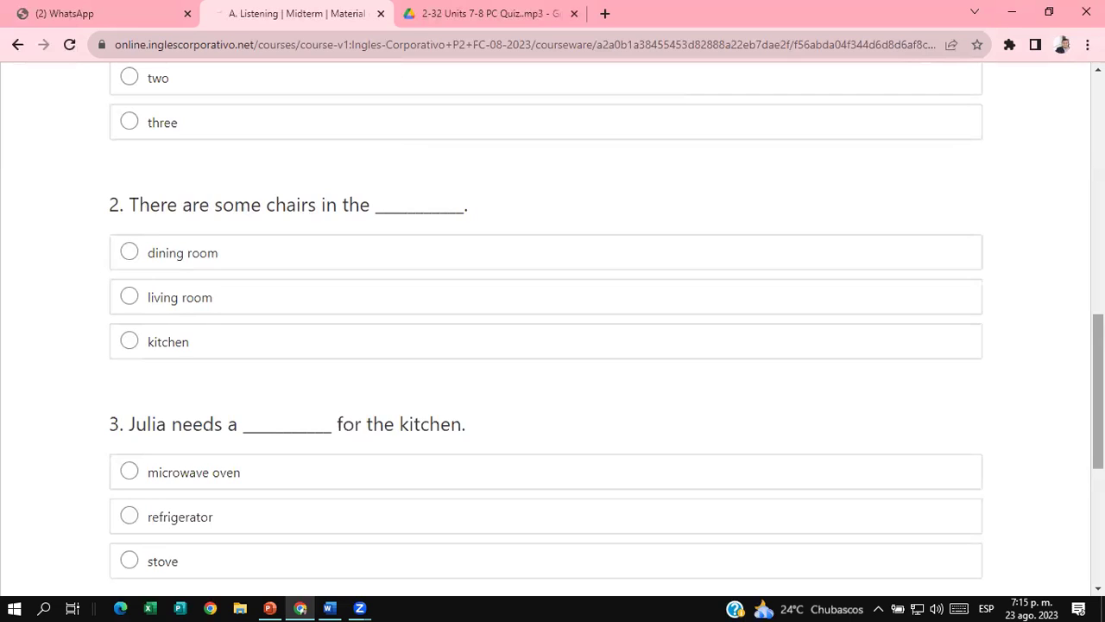
scroll(552, 328, down, 1)
- Answer question 1, about the number of bedrooms, with "three"
scroll(552, 328, up, 1)
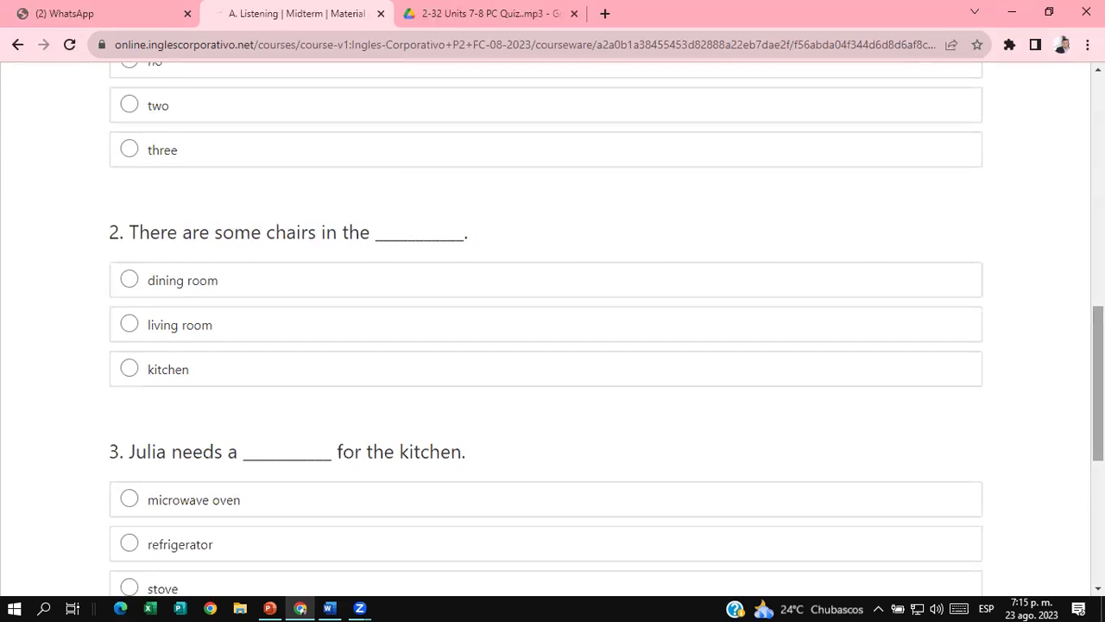
scroll(552, 328, up, 2)
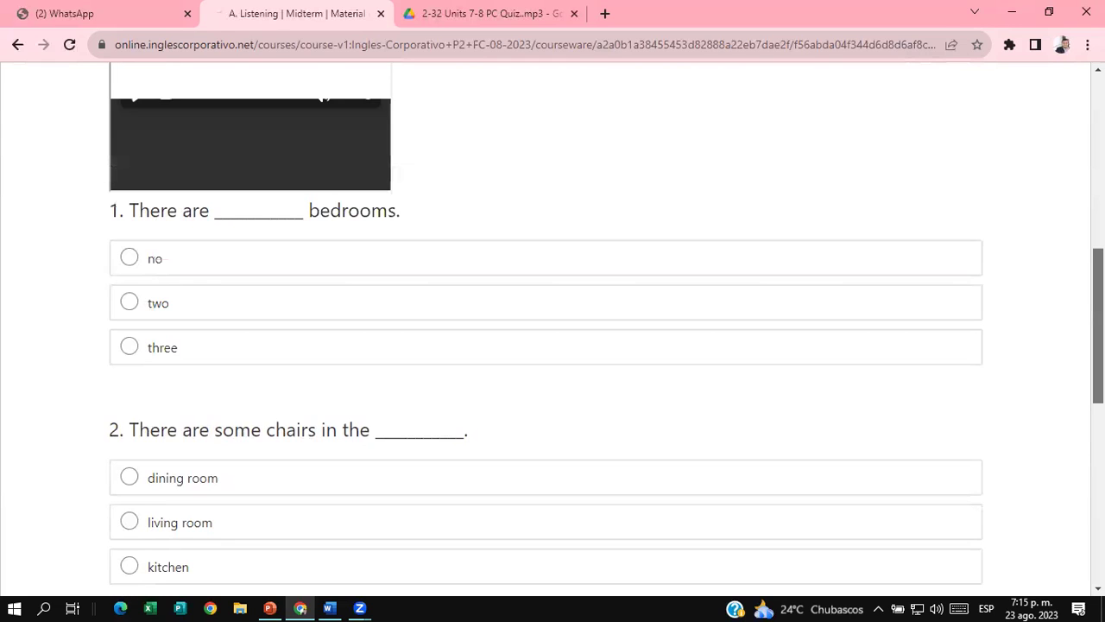
scroll(553, 328, up, 1)
scroll(685, 154, up, 1)
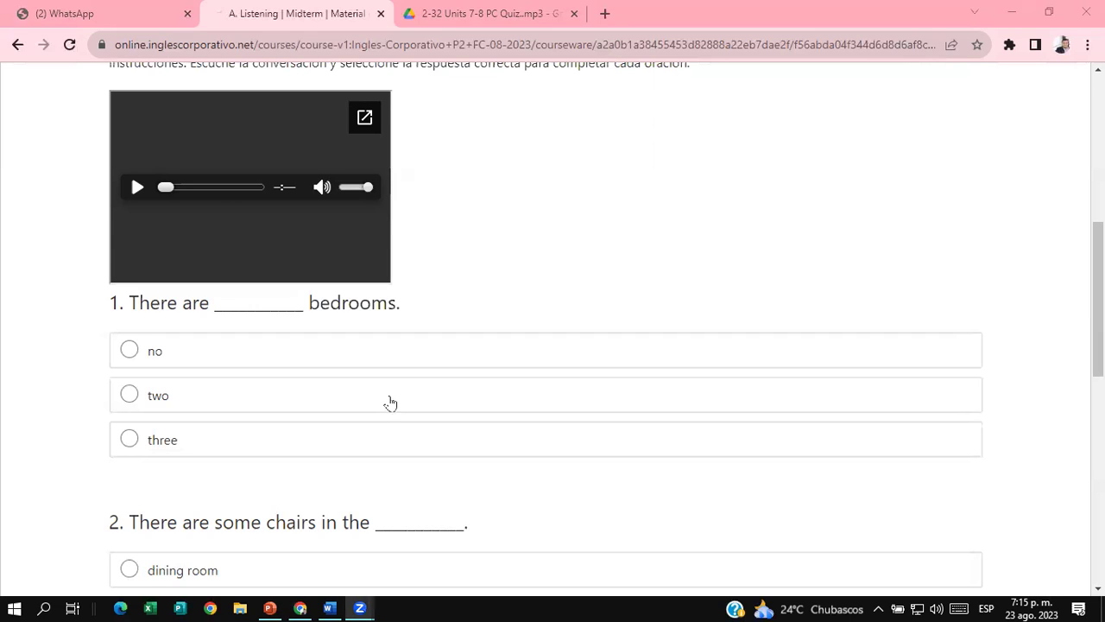
click(129, 439)
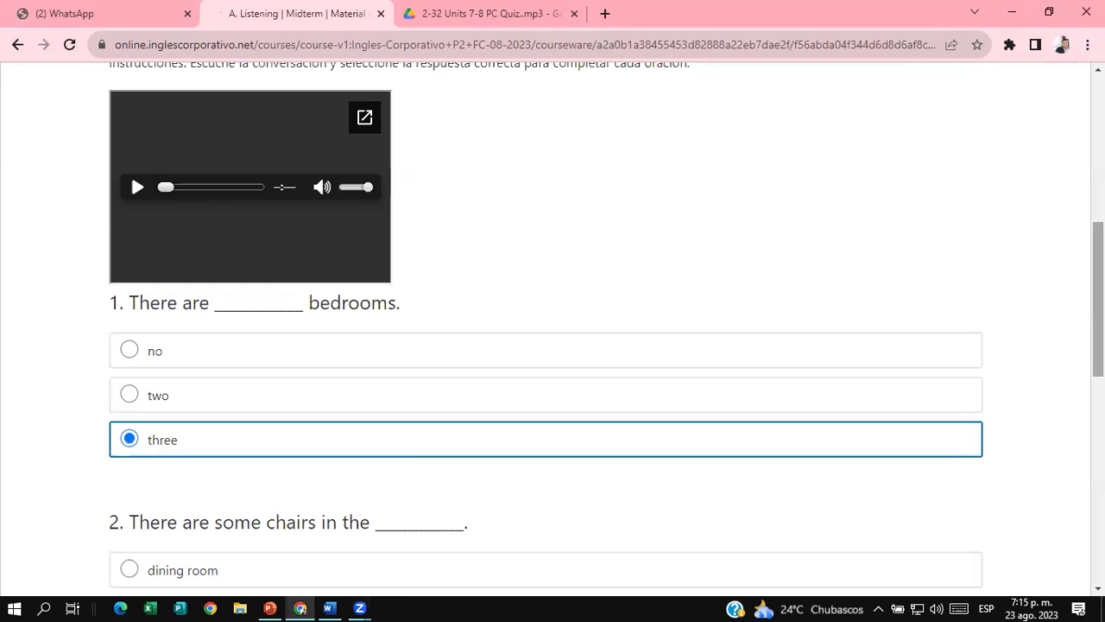
- Answer question 2, about where the chairs are, with "living room"
scroll(1098, 302, down, 2)
scroll(1098, 345, down, 1)
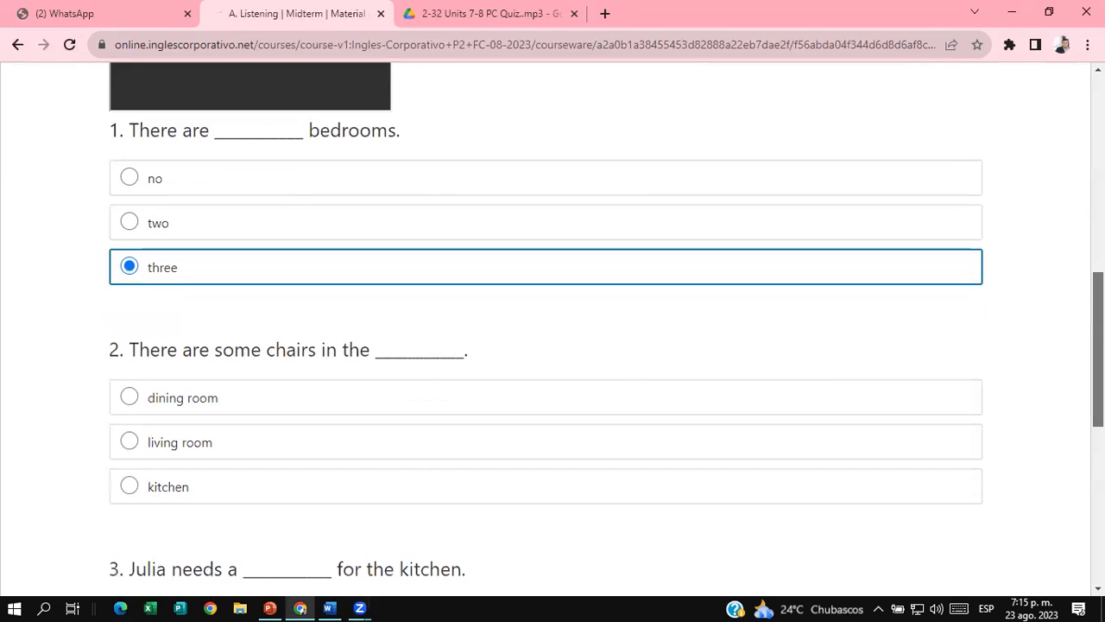
scroll(1098, 346, down, 1)
scroll(1098, 362, down, 1)
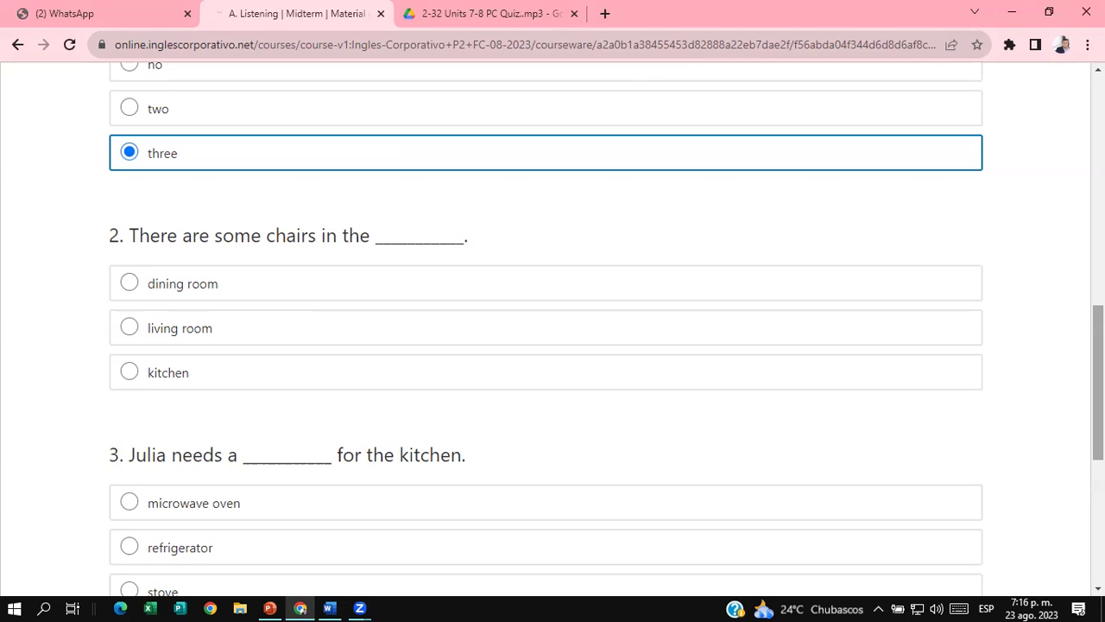
click(276, 373)
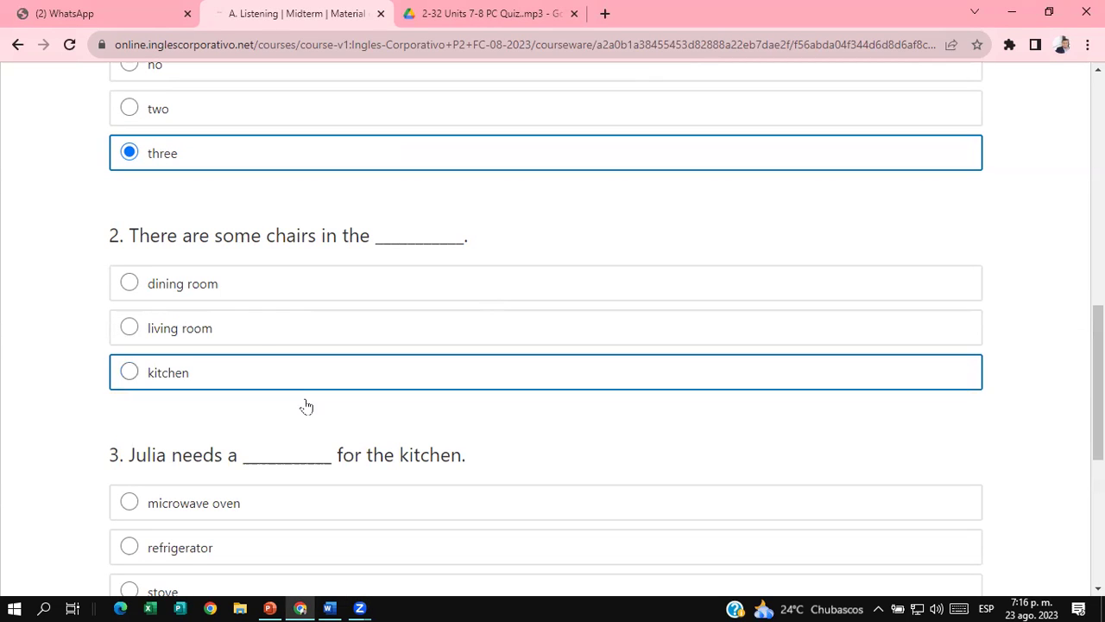
click(130, 326)
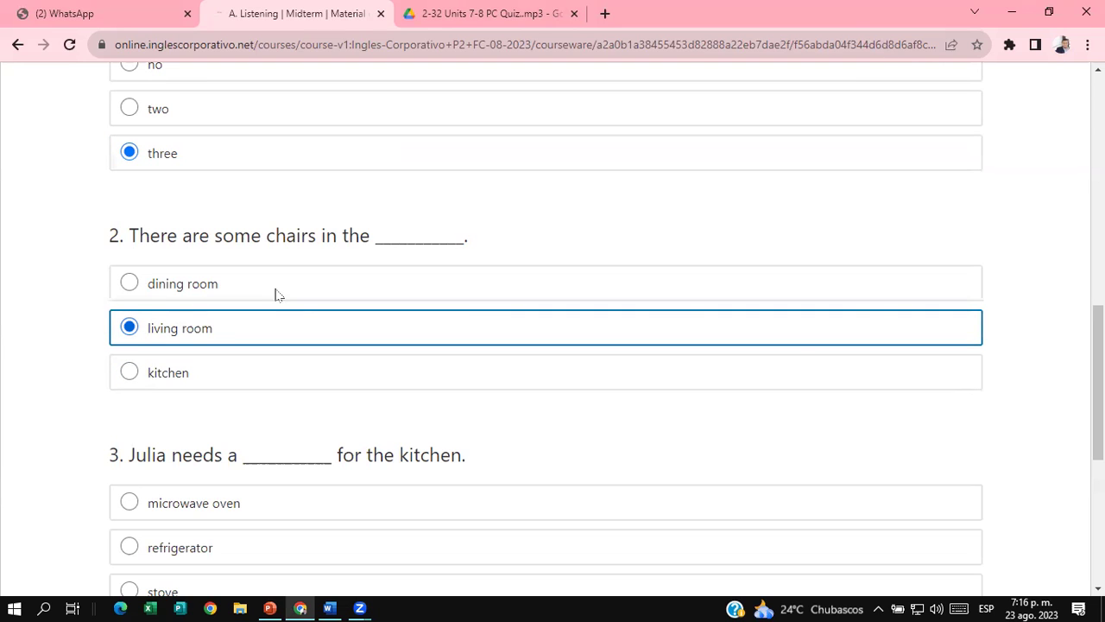
- Answer question 3, about the item needed for the kitchen, with "microwave oven" and submit the A. Listening answers
scroll(546, 329, down, 3)
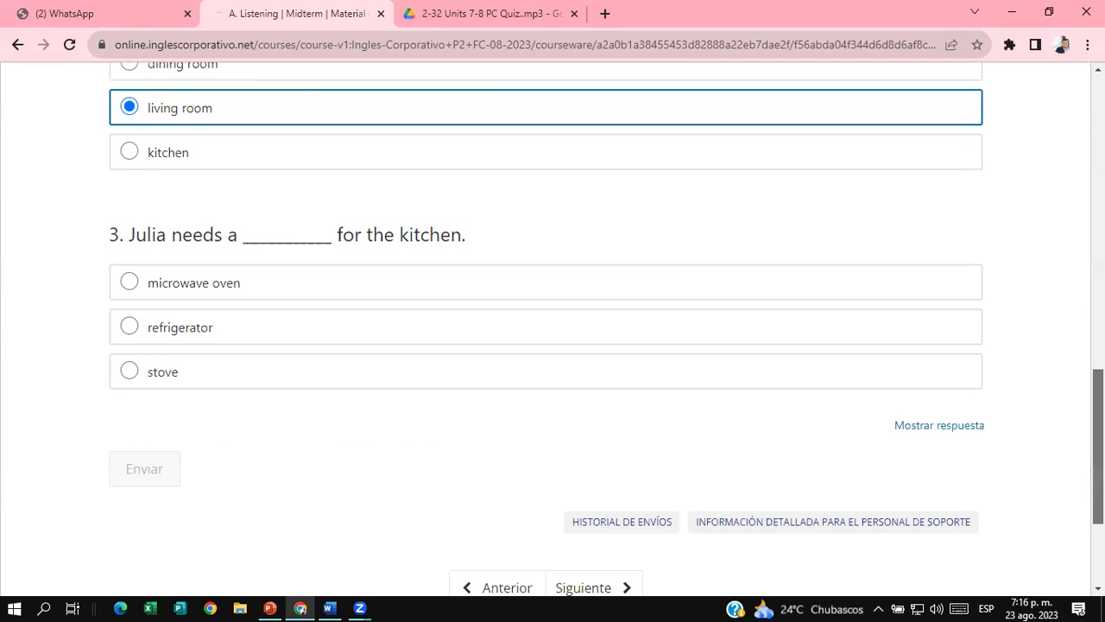
scroll(545, 328, down, 1)
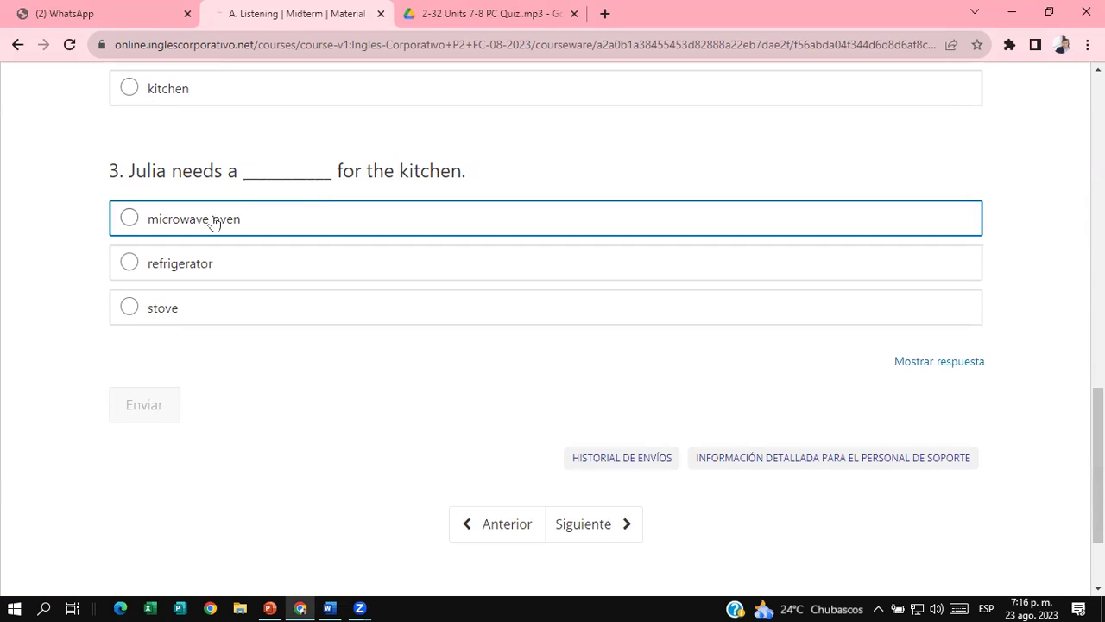
click(128, 219)
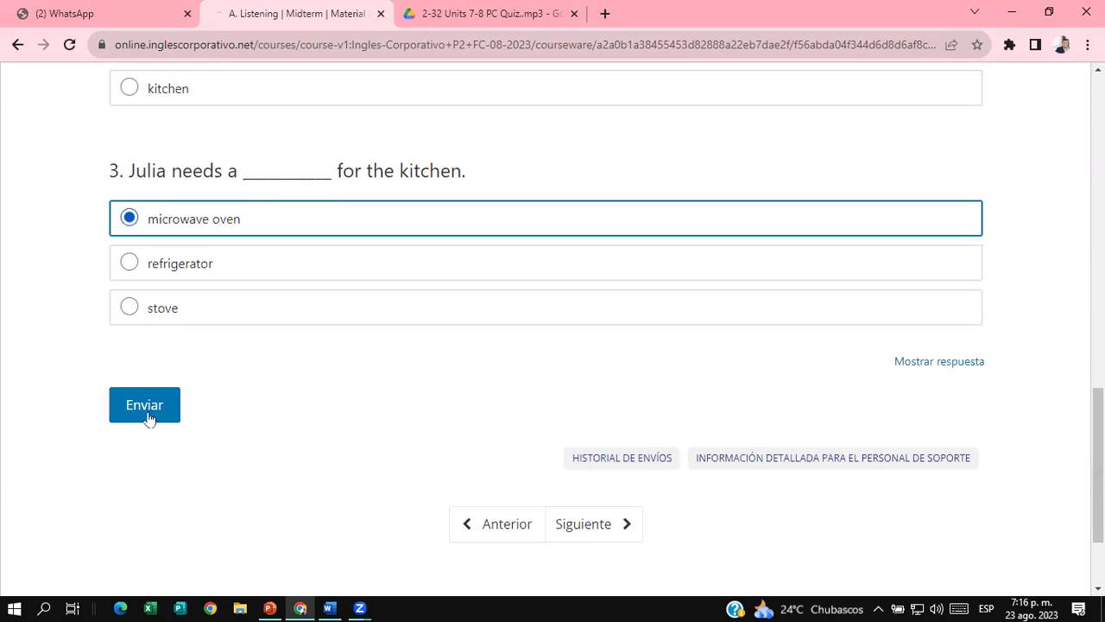
click(144, 405)
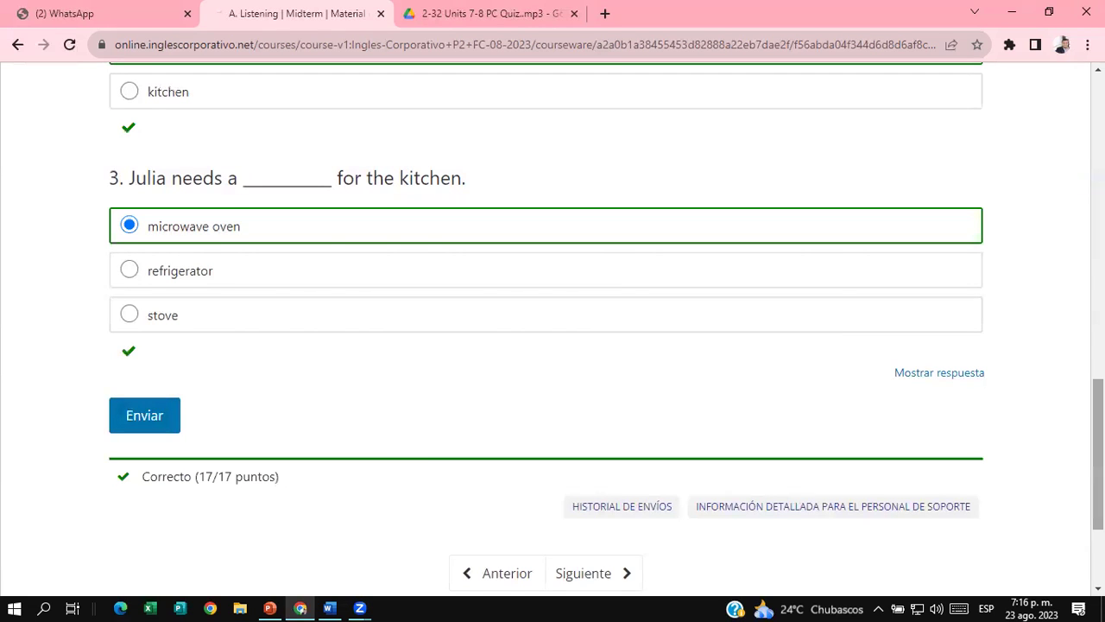
- Go back up the page and open the Midterm's B. Complete the conversation section
scroll(1098, 431, up, 1)
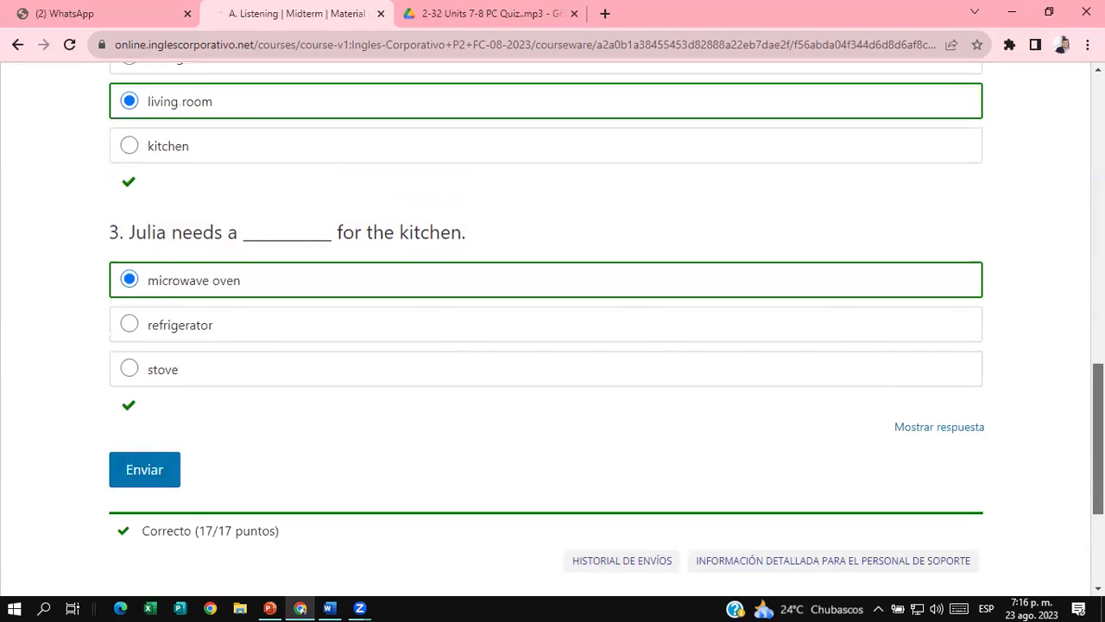
scroll(552, 328, up, 15)
scroll(553, 345, up, 2)
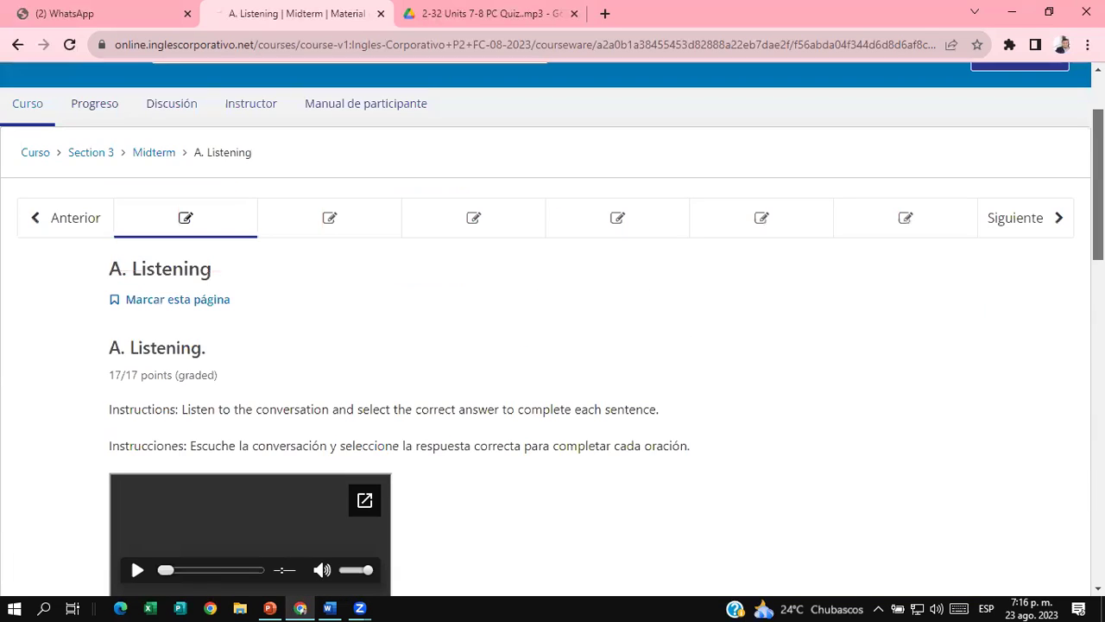
click(329, 220)
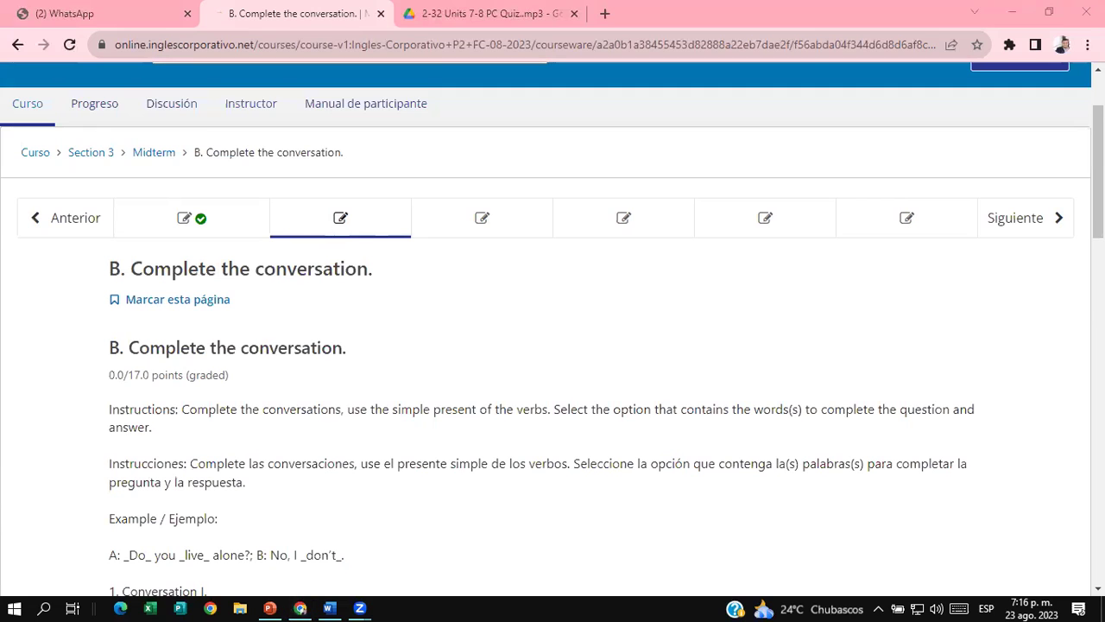
- Answer Conversation I's question about the apartment building having an elevator with "Does / have"
scroll(552, 346, down, 1)
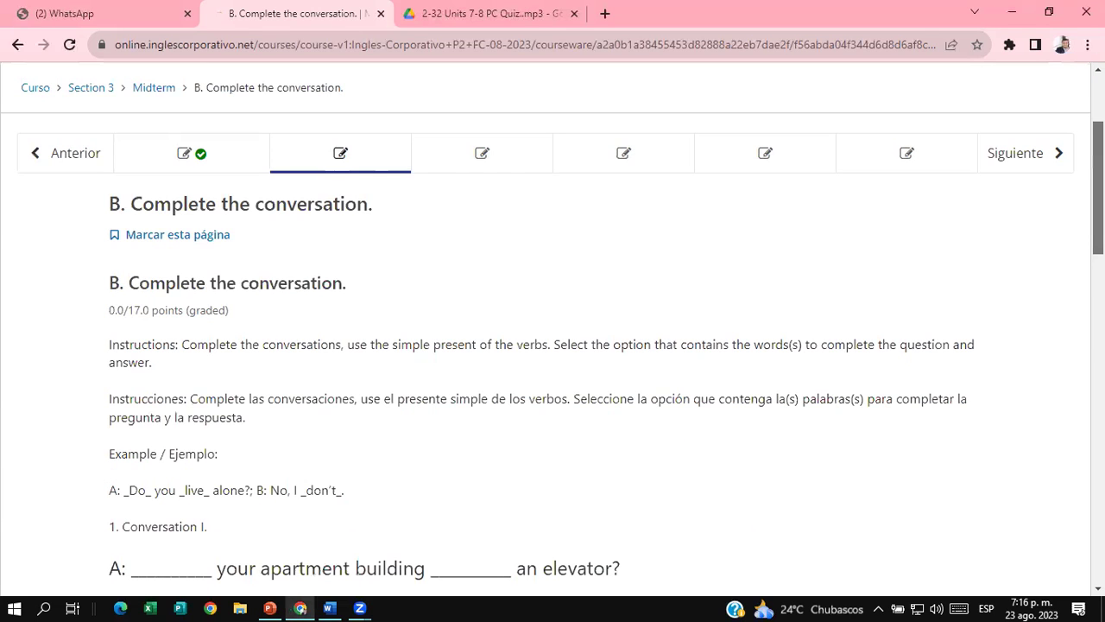
scroll(553, 345, down, 1)
scroll(552, 346, up, 1)
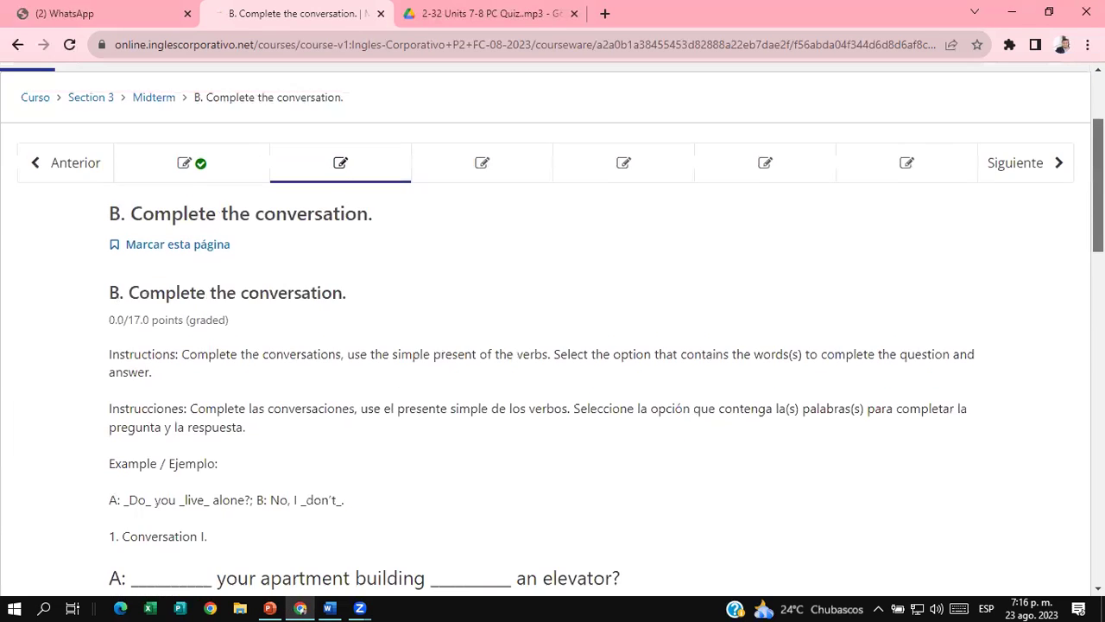
scroll(395, 241, down, 1)
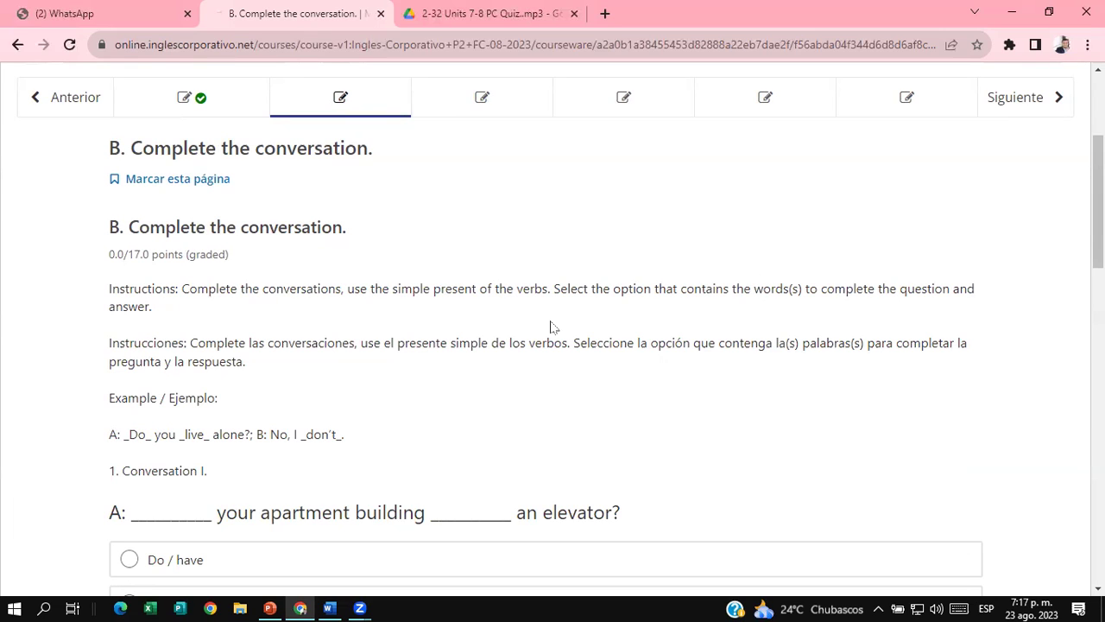
scroll(1098, 203, down, 1)
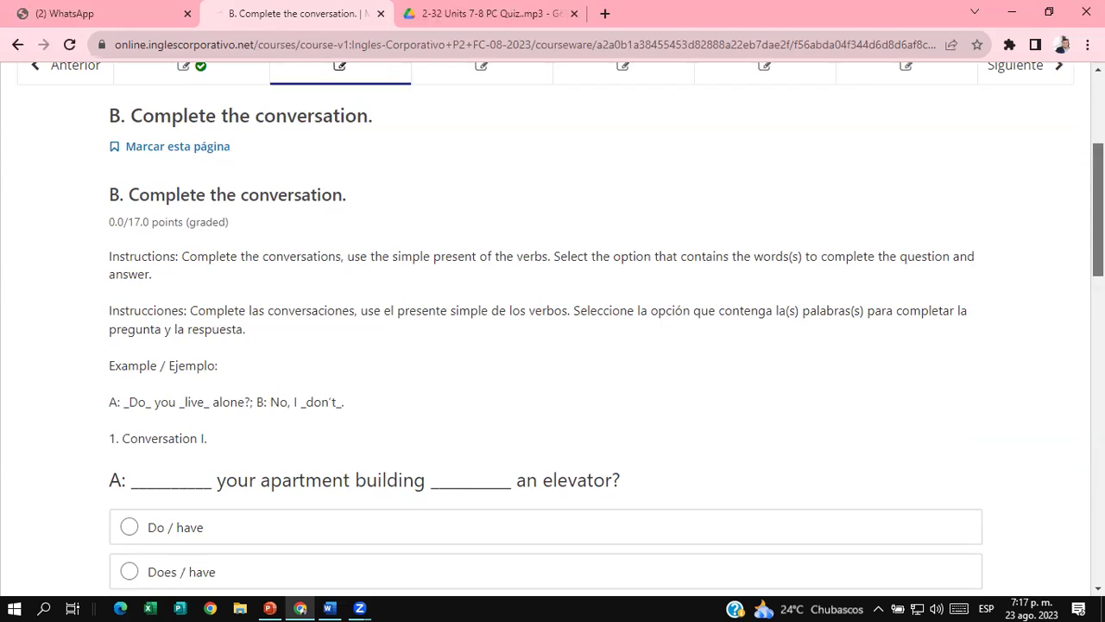
scroll(1099, 207, down, 3)
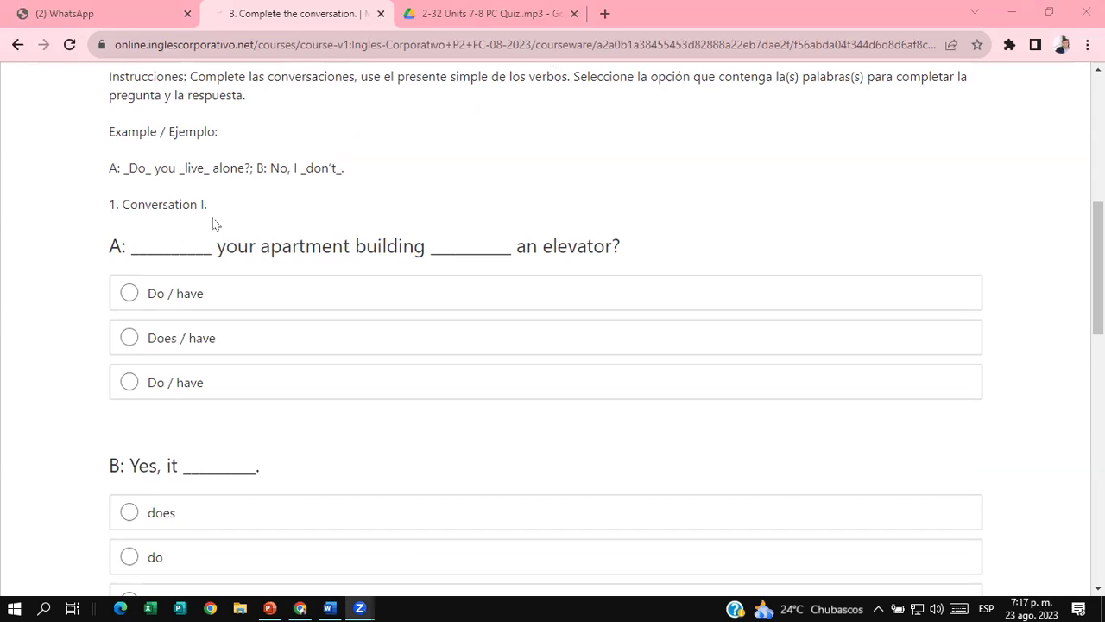
click(154, 345)
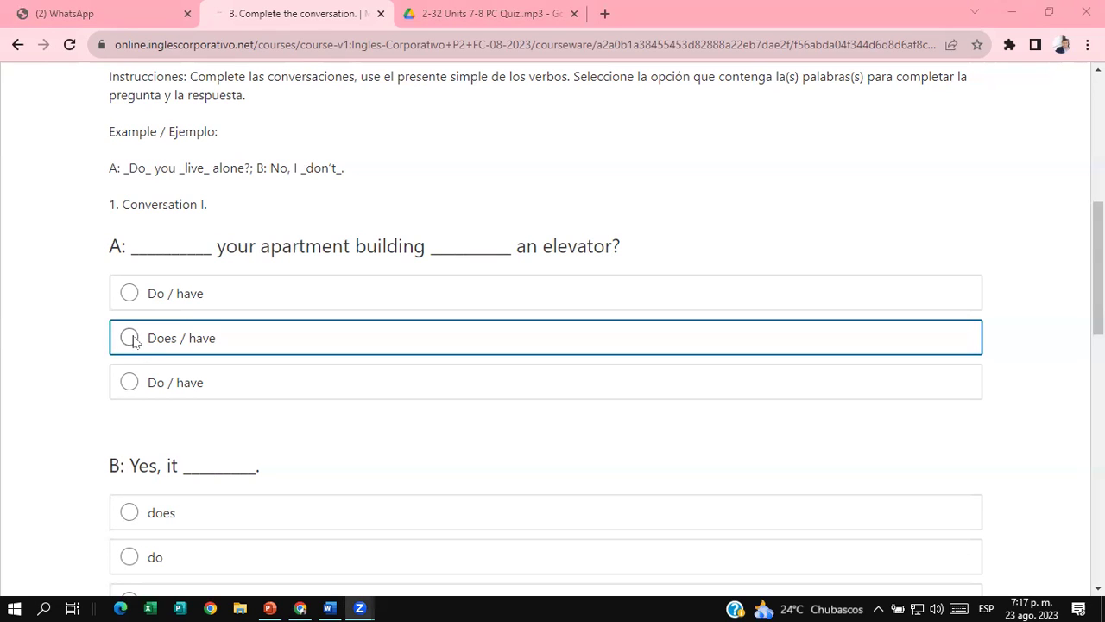
click(131, 340)
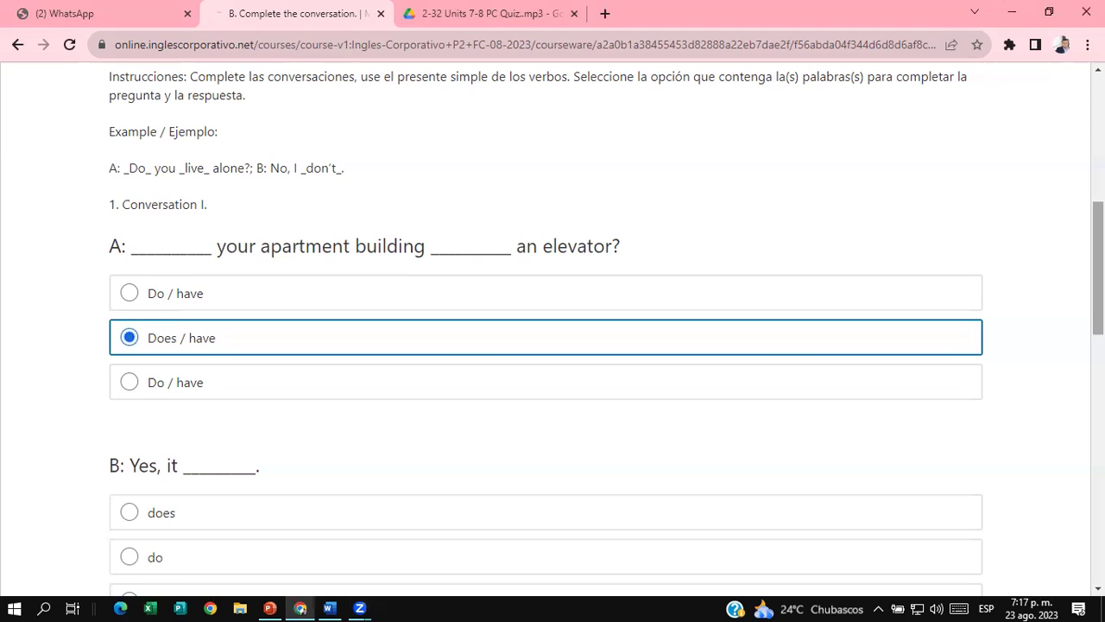
- Complete Conversation I's reply "Yes, it ___" with "does"
scroll(1098, 268, down, 2)
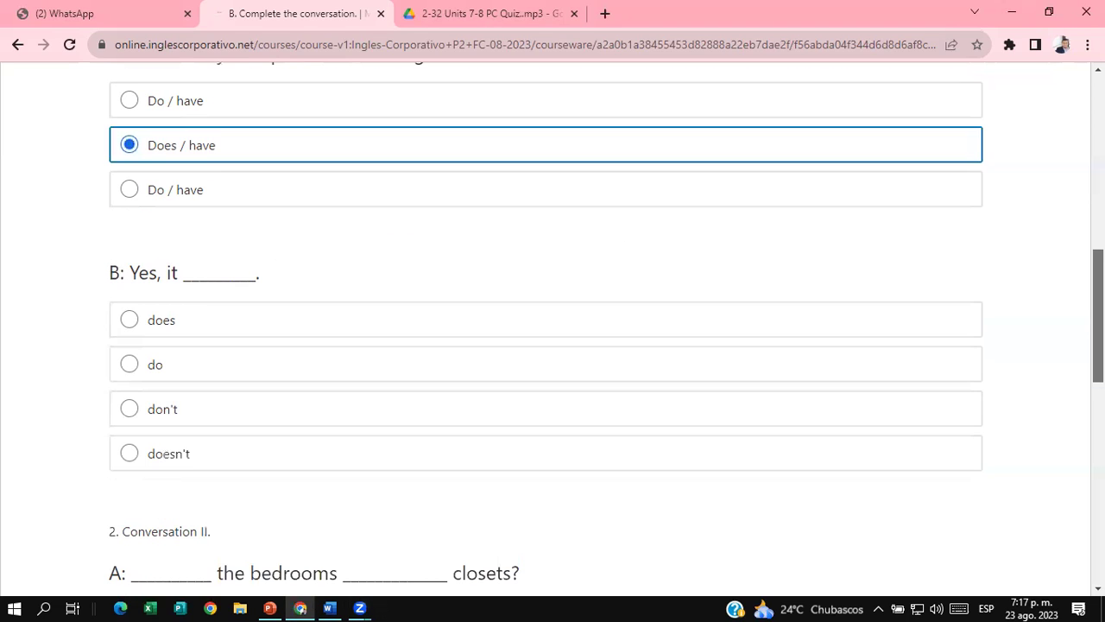
scroll(1098, 311, down, 1)
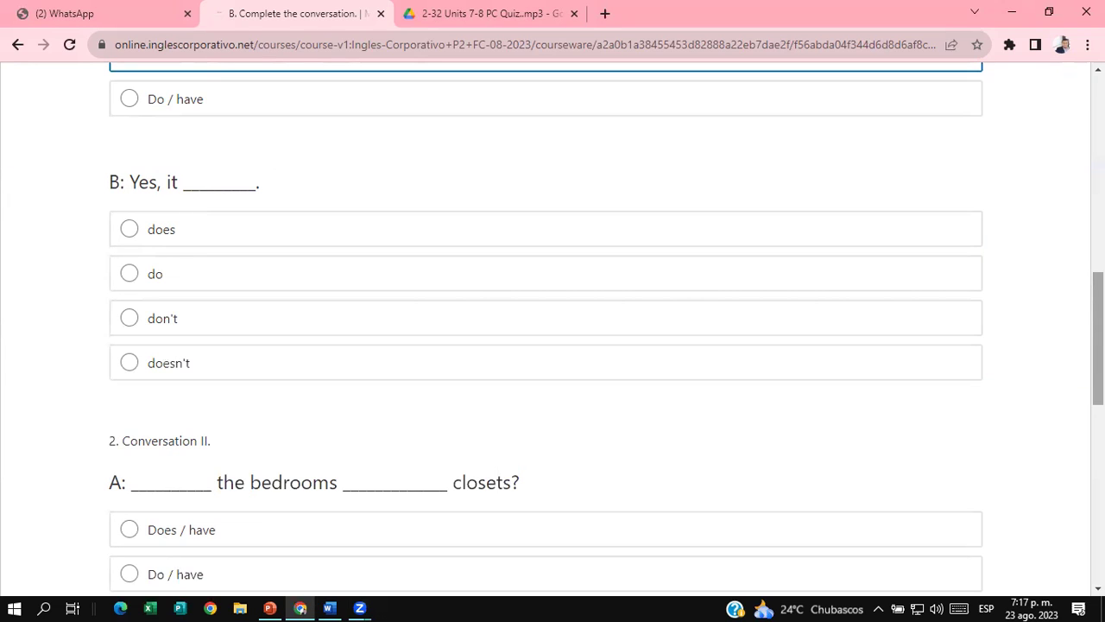
click(129, 229)
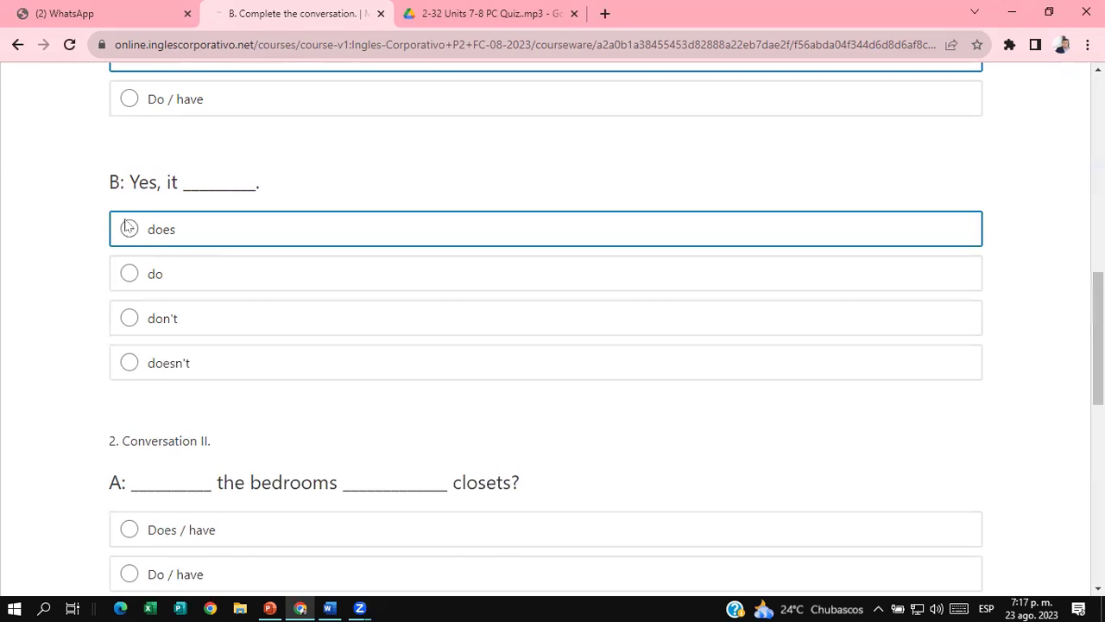
click(129, 230)
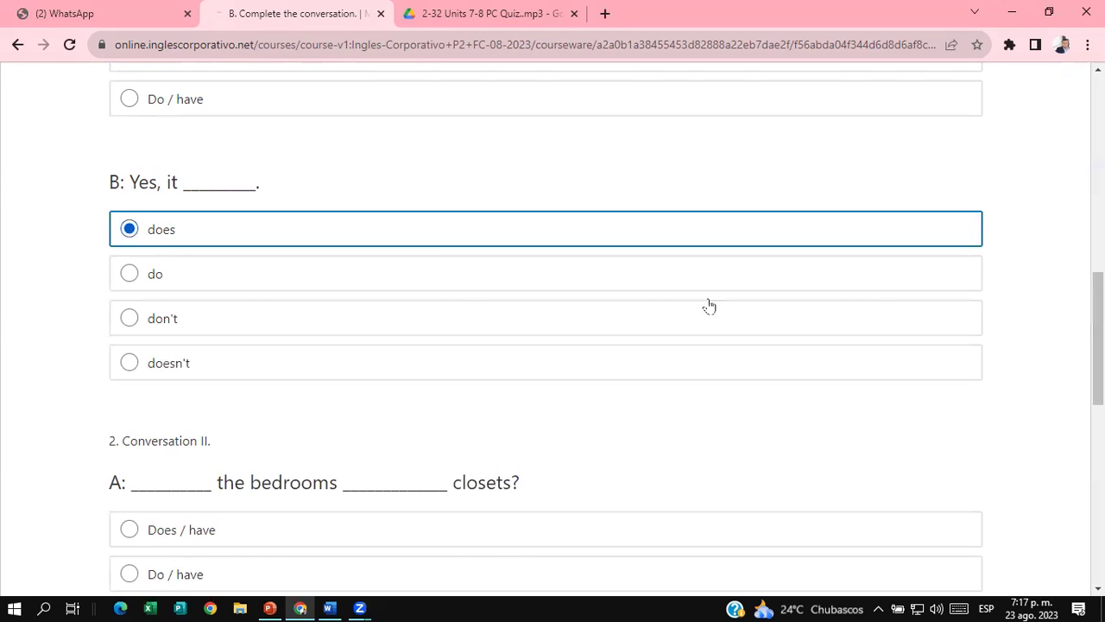
- Complete Conversation II's question about the bedrooms and closets with "Do / have"
scroll(552, 328, down, 2)
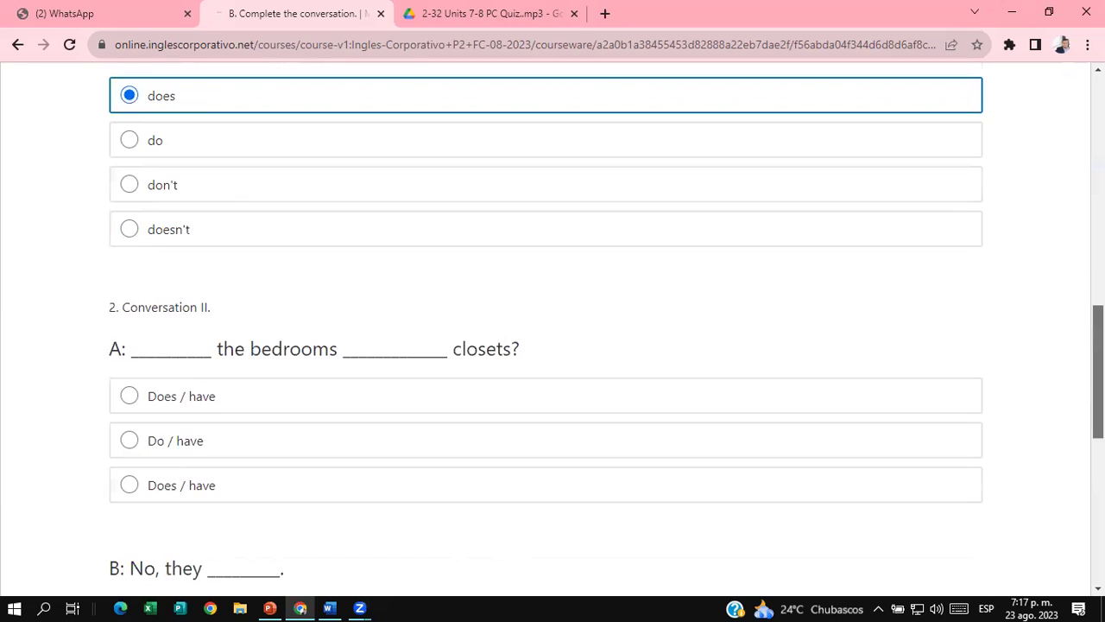
scroll(552, 328, down, 1)
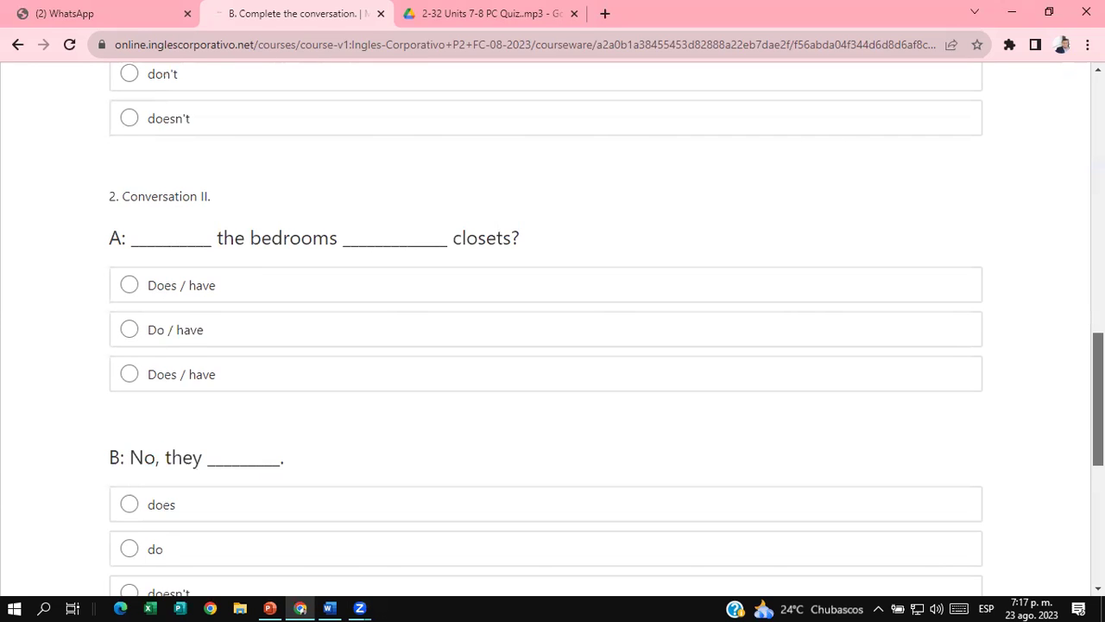
scroll(553, 328, down, 1)
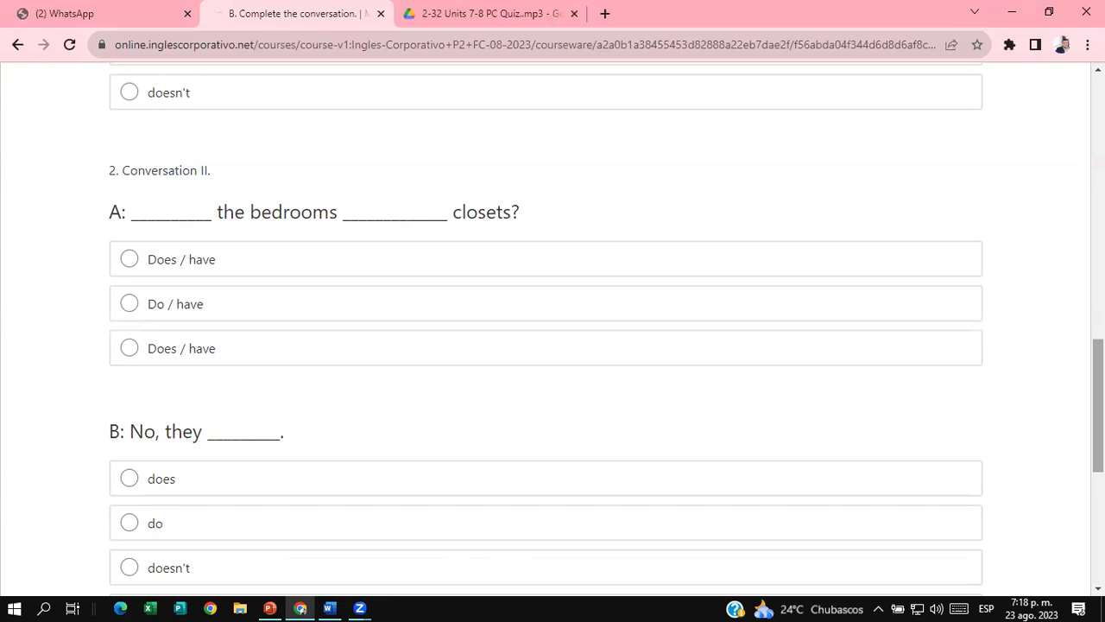
click(182, 293)
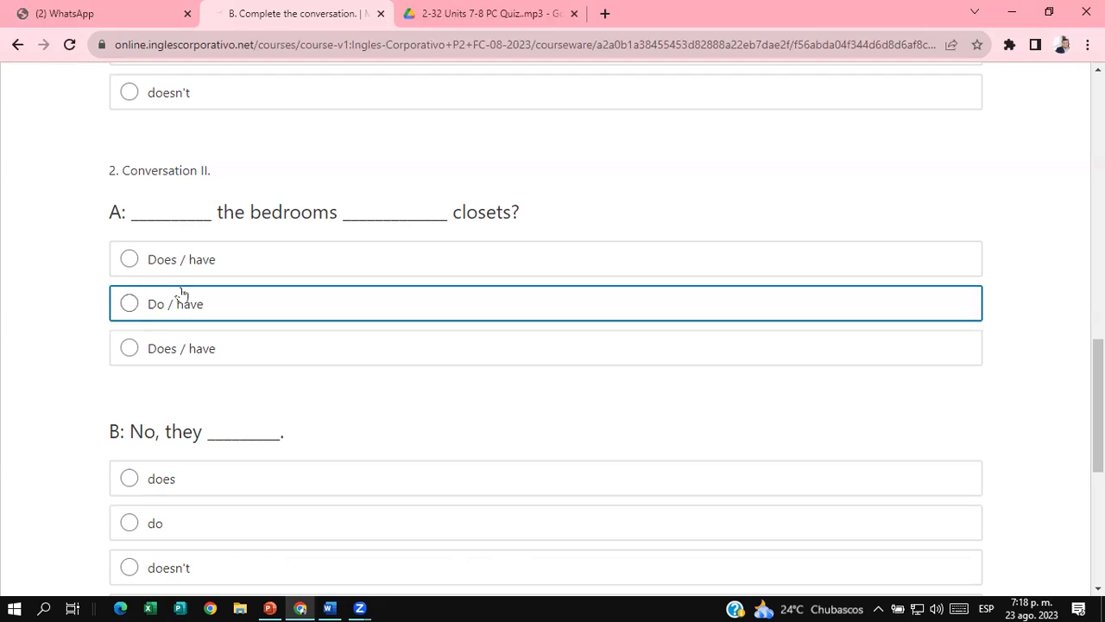
click(128, 304)
- Complete Conversation II's reply "No, they ___" with "don't" and submit the section B answers
scroll(545, 345, down, 3)
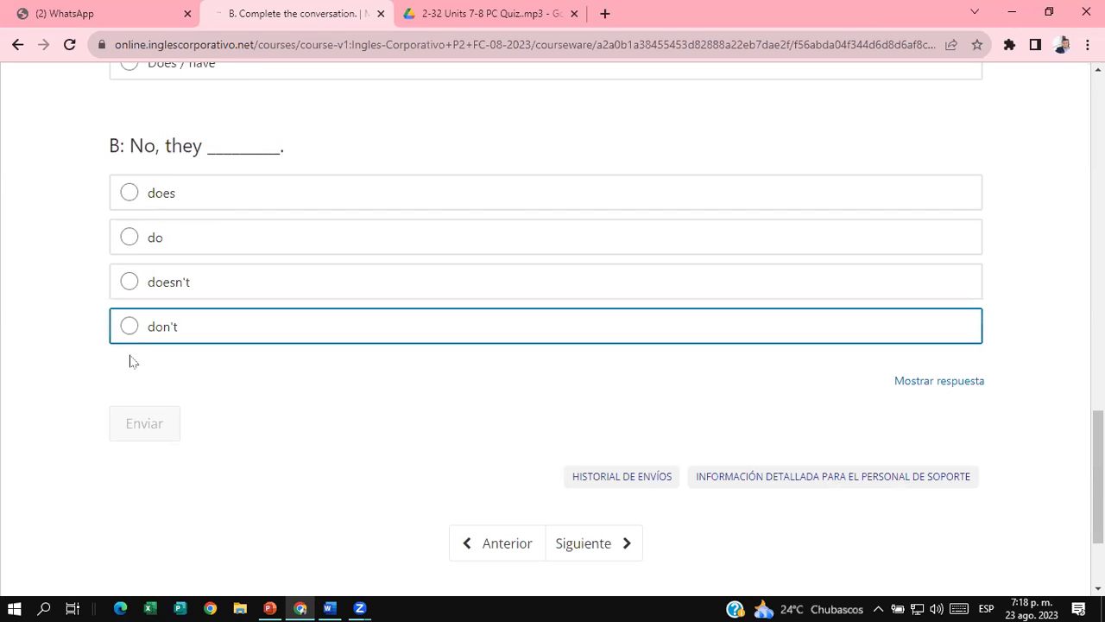
key(space)
click(152, 441)
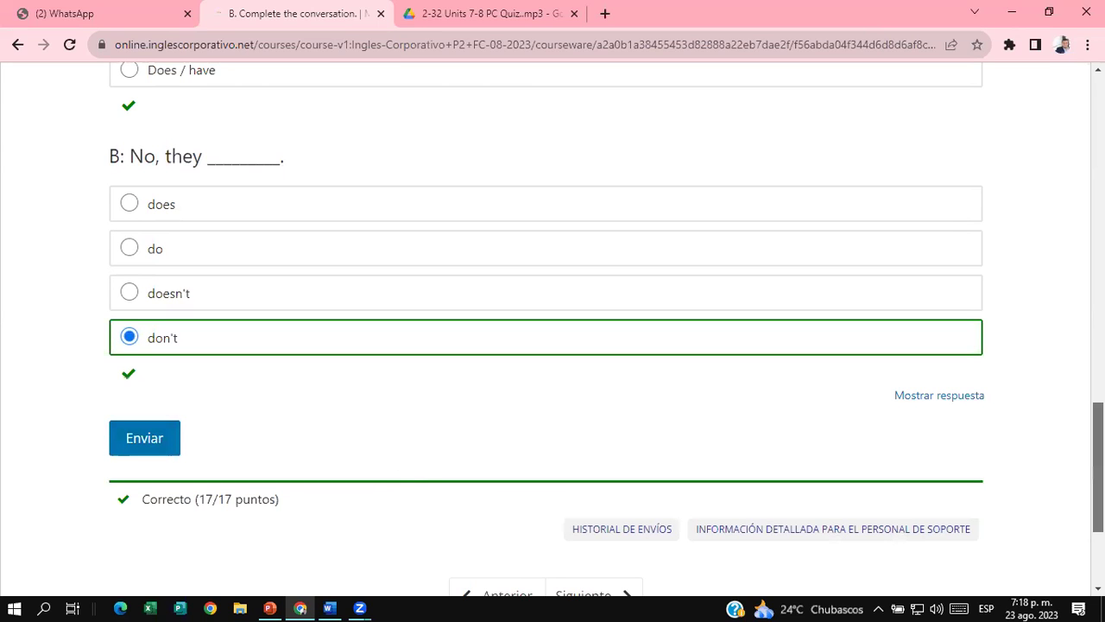
- Go back up the page and open the Midterm's C. Unscramble the sentences section
scroll(552, 328, up, 5)
scroll(642, 187, up, 3)
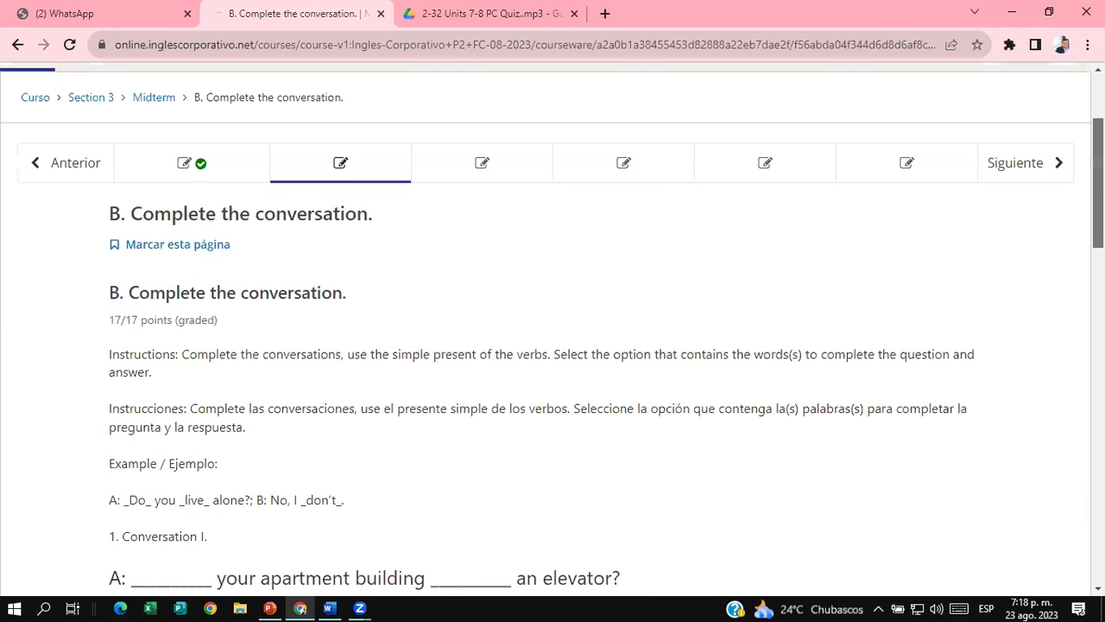
scroll(503, 239, up, 1)
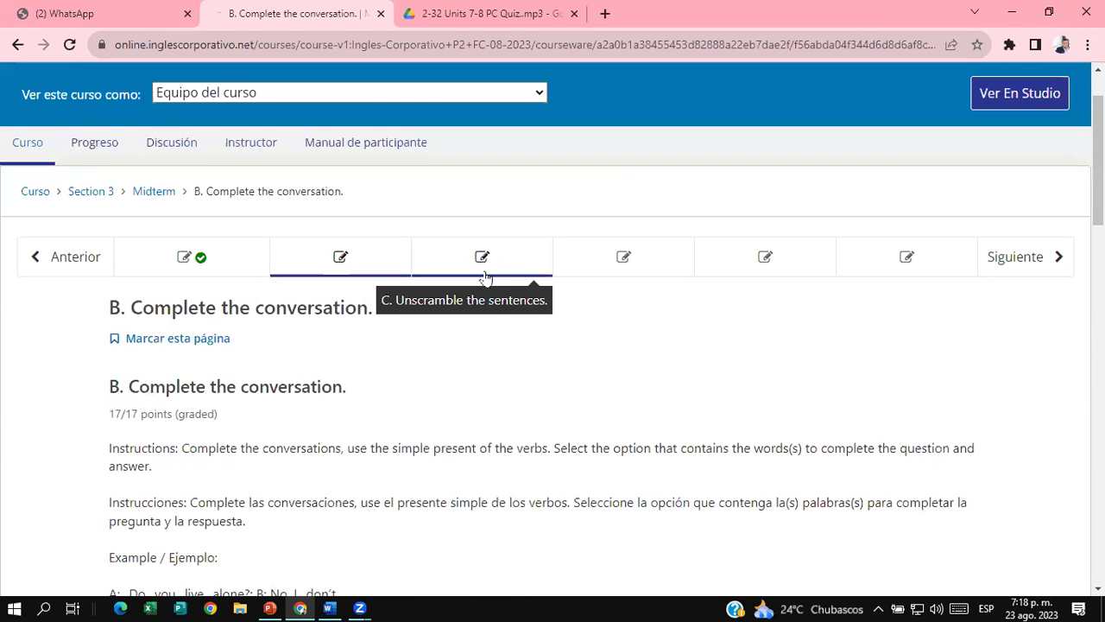
click(482, 259)
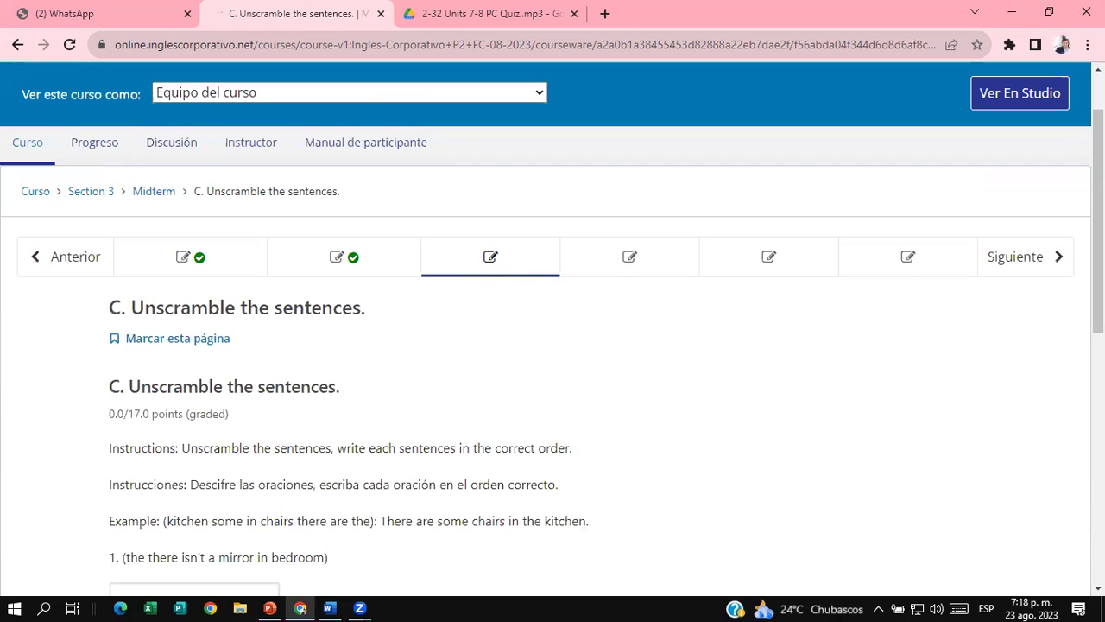
- Highlight the English instruction "Unscramble the sentences, write each sentences in the correct order." to read it
scroll(1098, 224, down, 1)
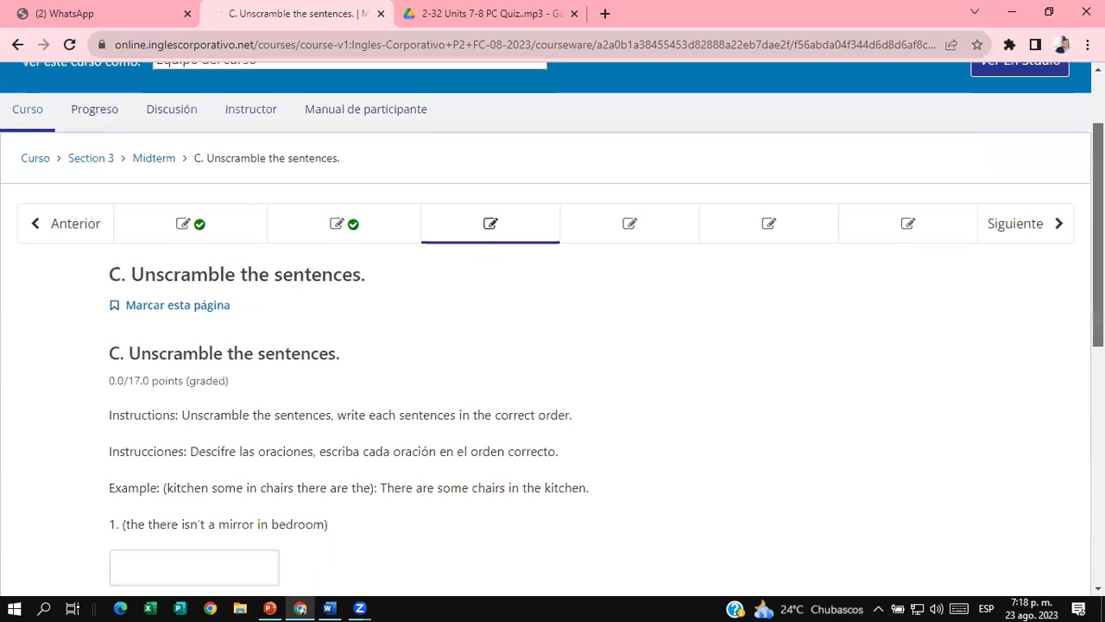
scroll(1097, 250, down, 1)
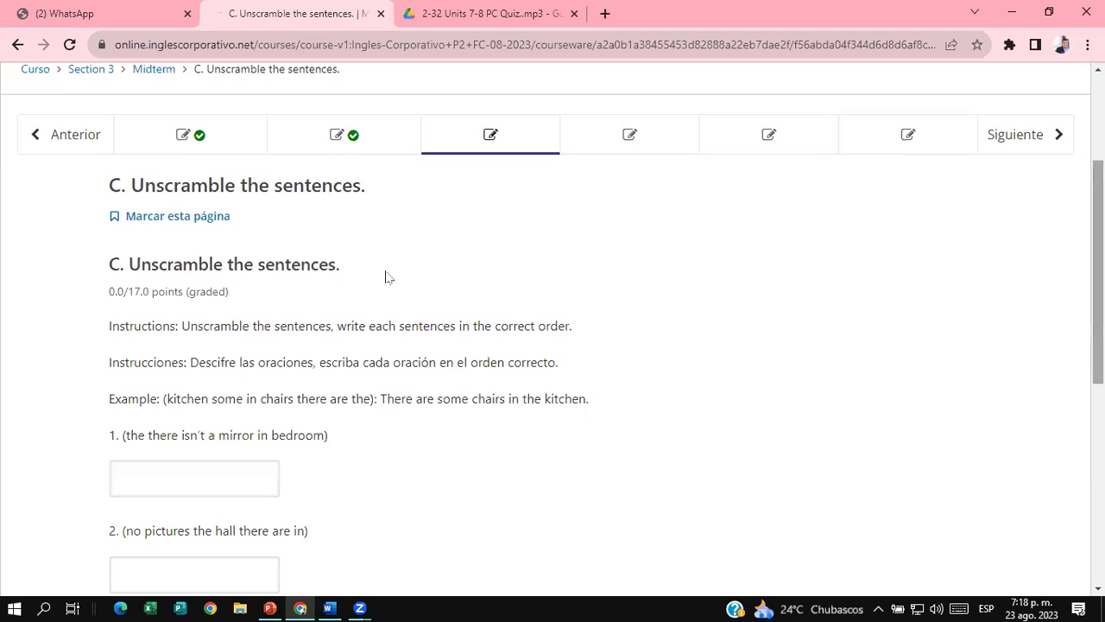
click(179, 326)
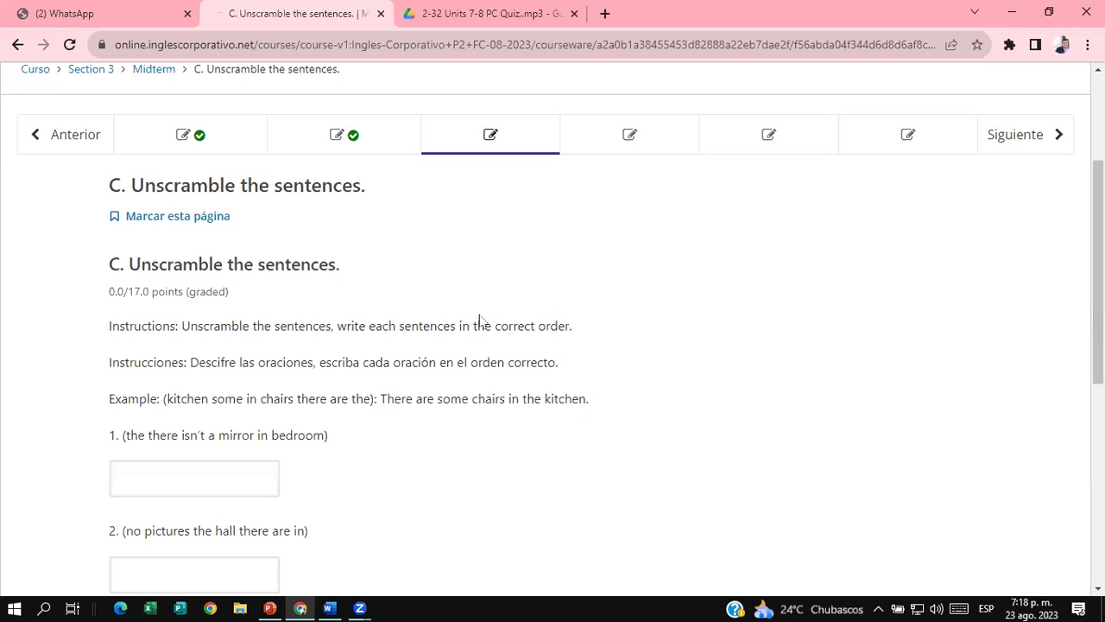
shift+click(601, 335)
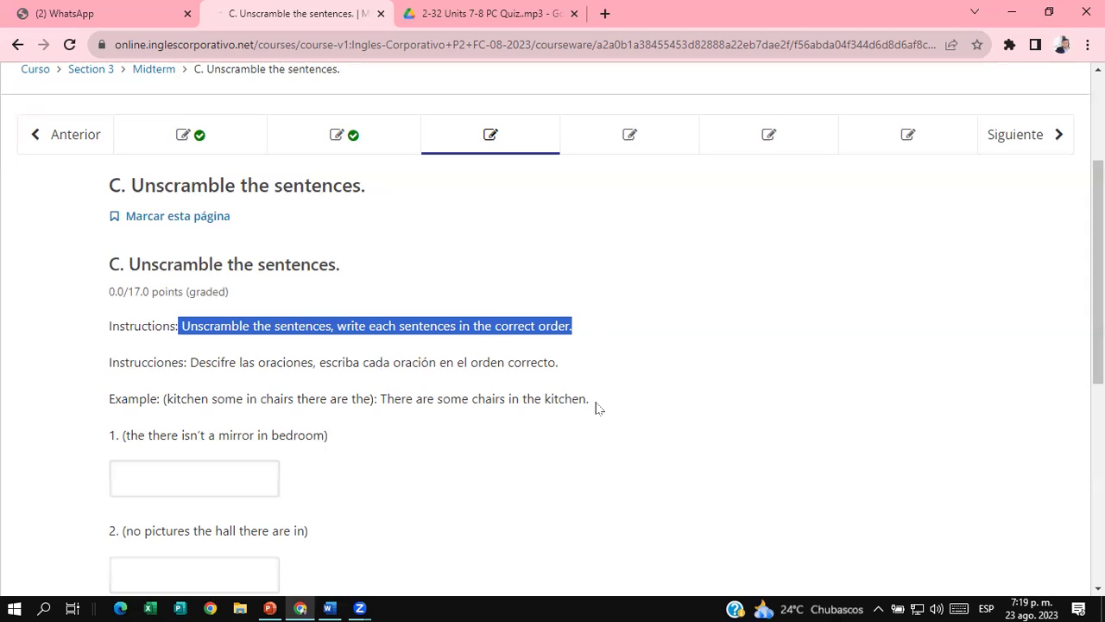
- Answer item 1 of the unscrambling exercise with "There isn't a mirror in the bedroom"
scroll(1098, 259, down, 2)
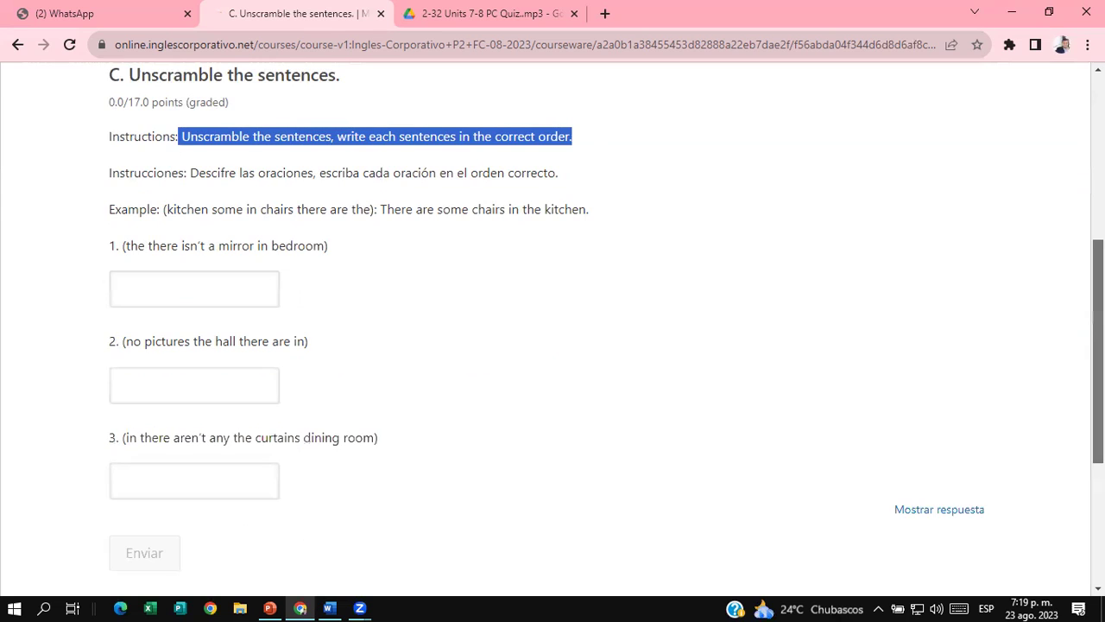
scroll(605, 328, down, 1)
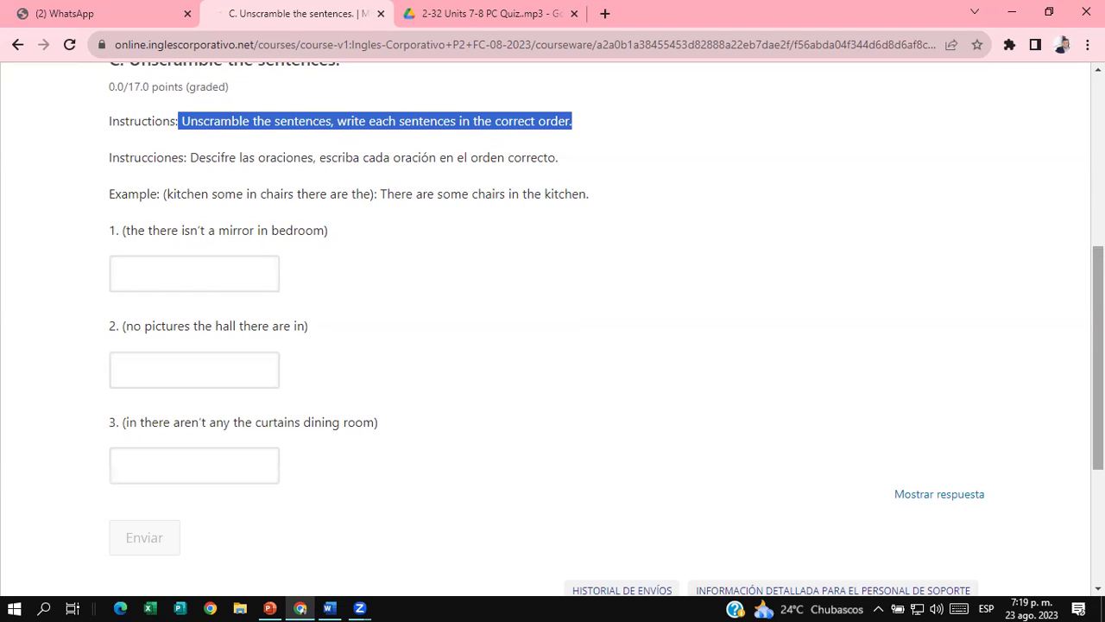
click(137, 260)
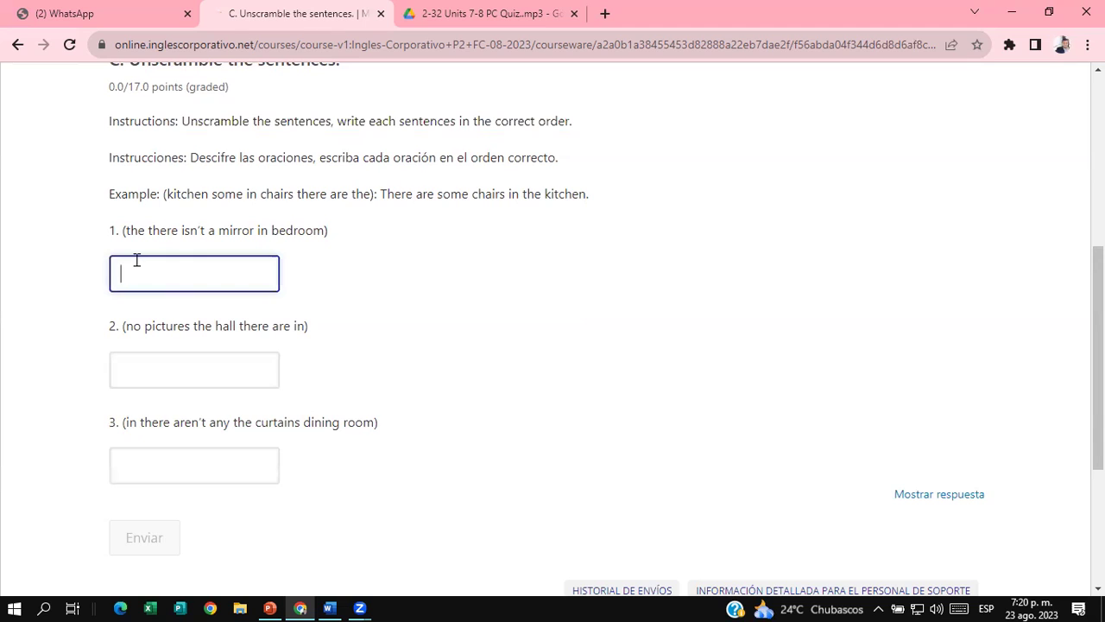
text(T)
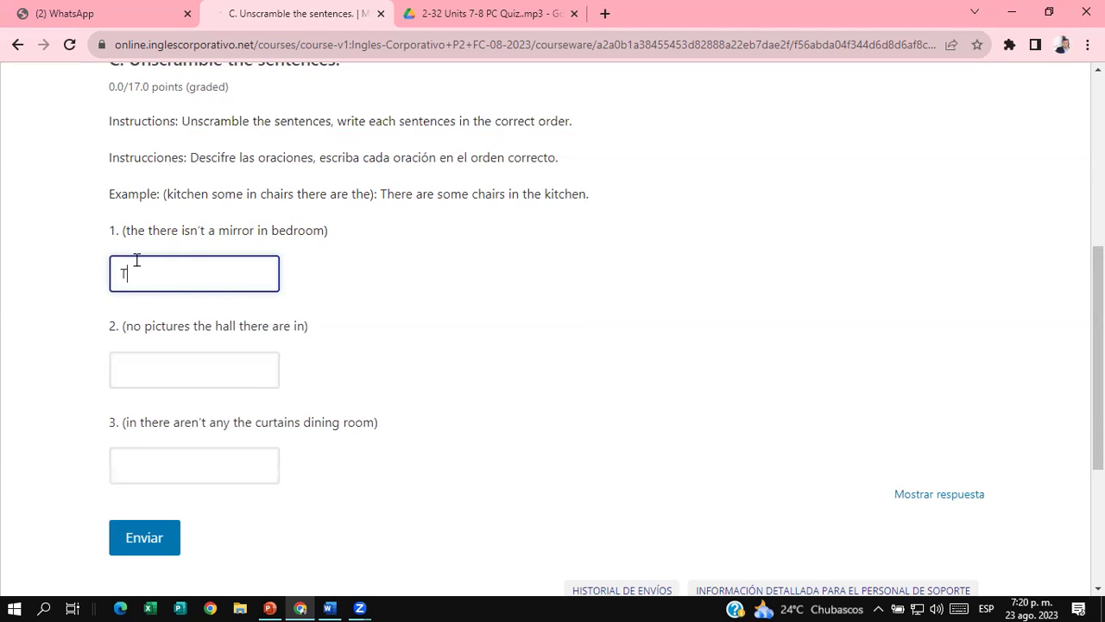
text(here isn')
text(t a mirr)
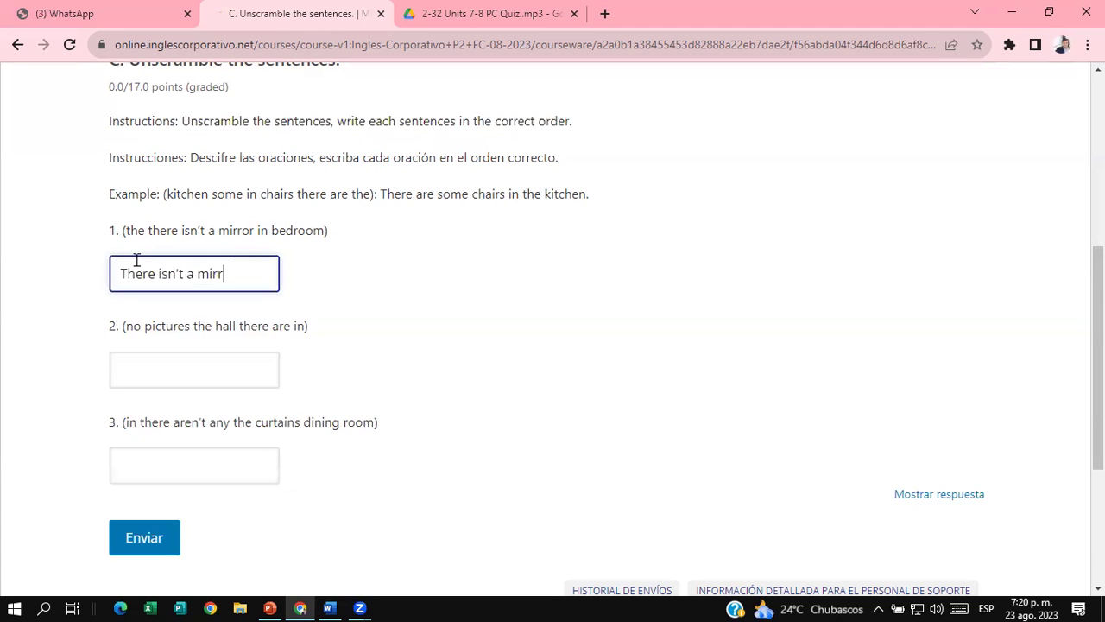
text(or in the bedr)
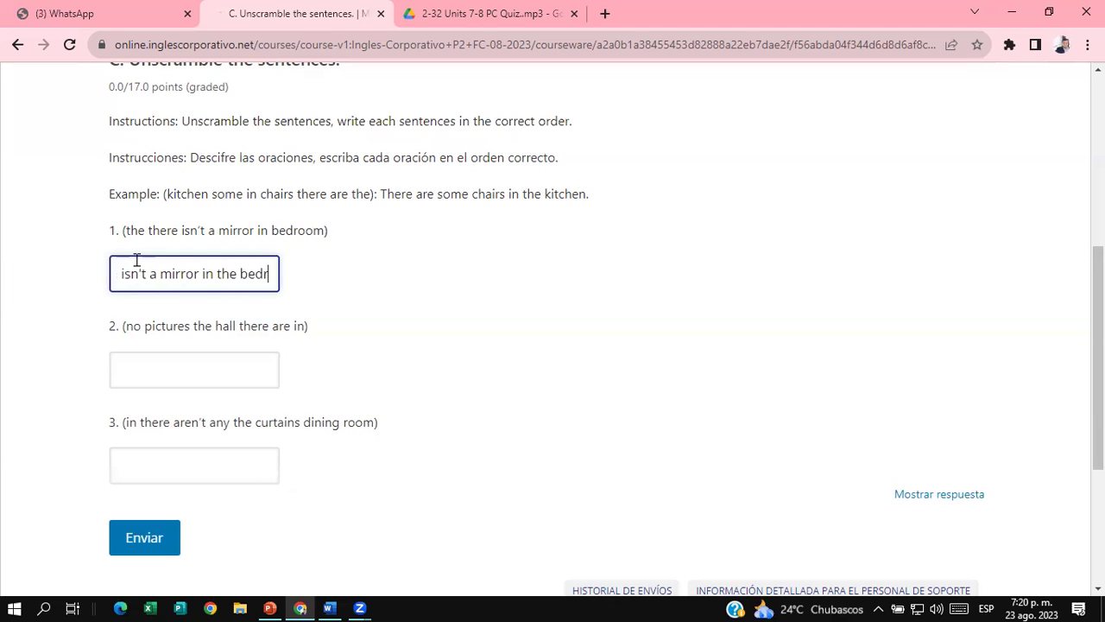
text(oo)
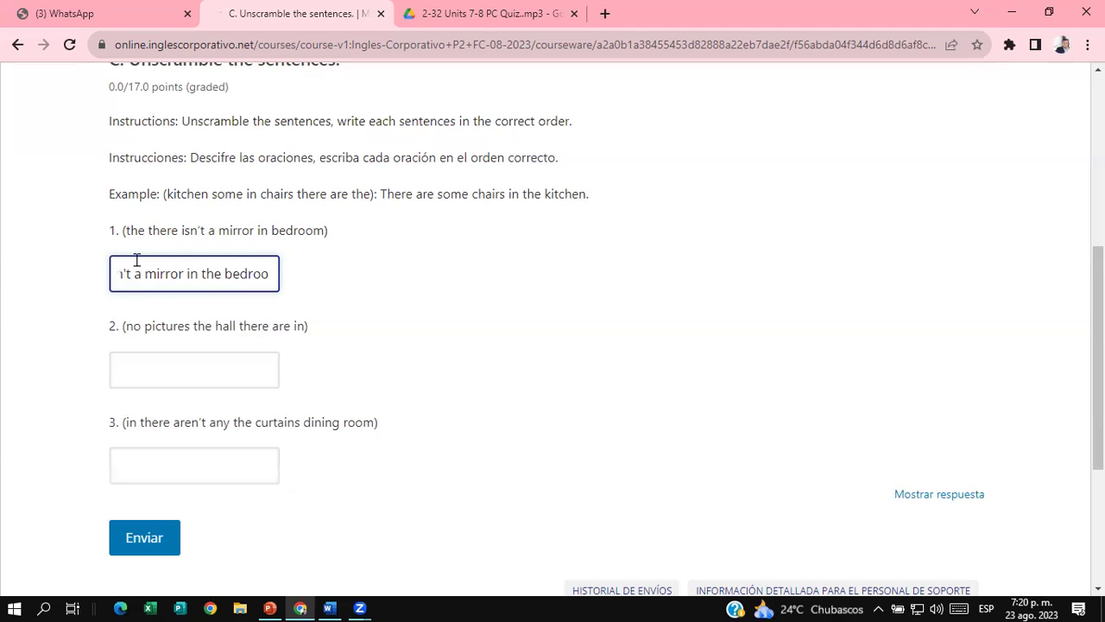
text(m)
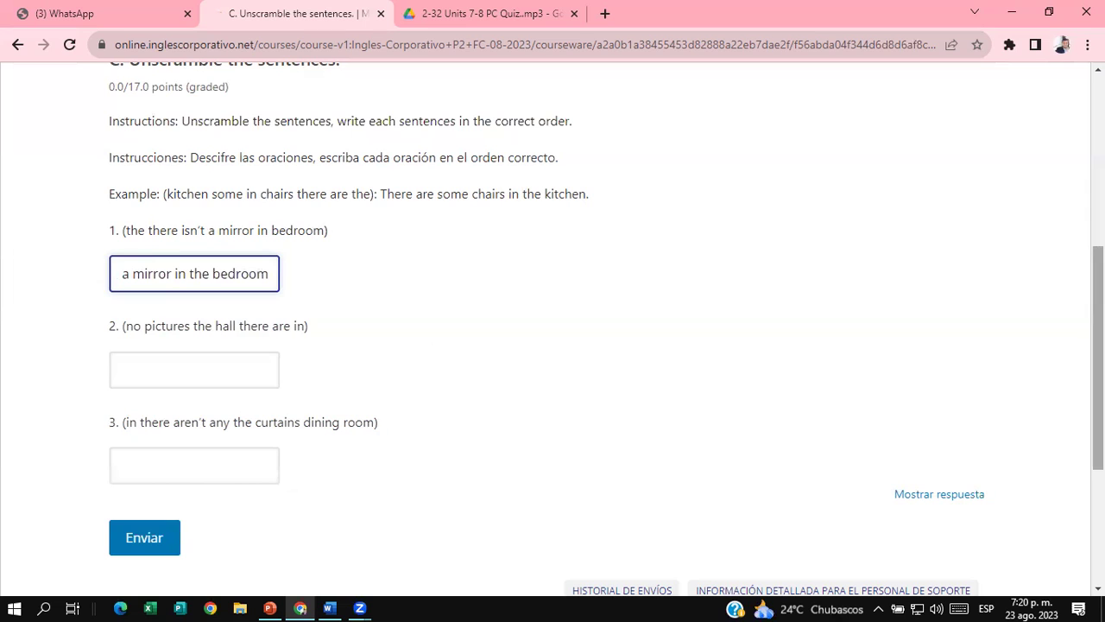
- Answer item 2 of the unscrambling exercise with "There are no pictures in the hall"
scroll(553, 328, down, 1)
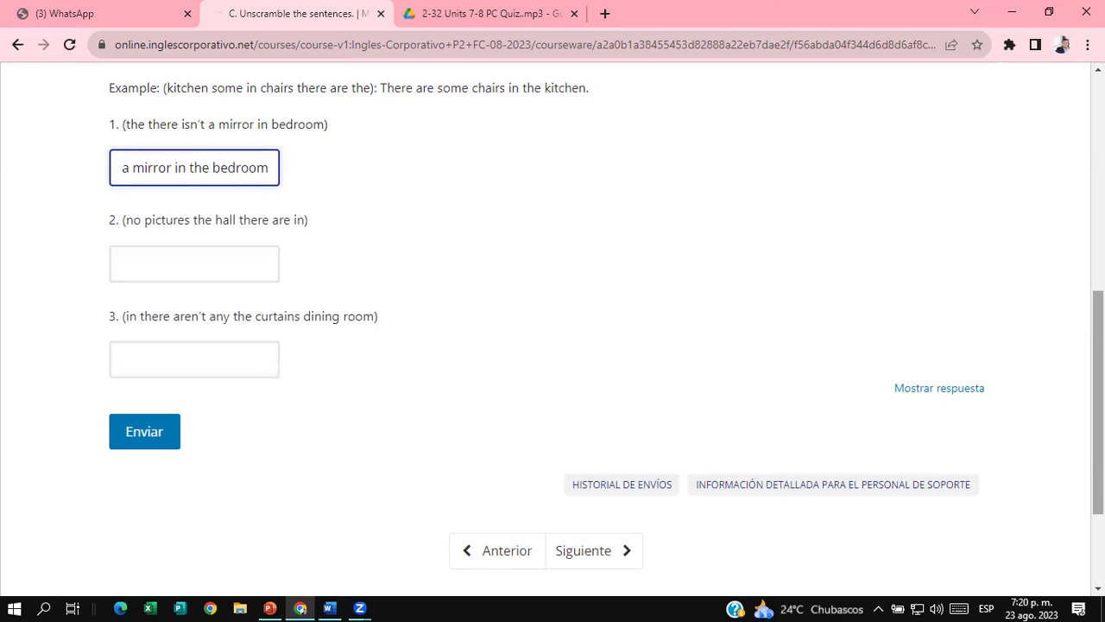
click(183, 268)
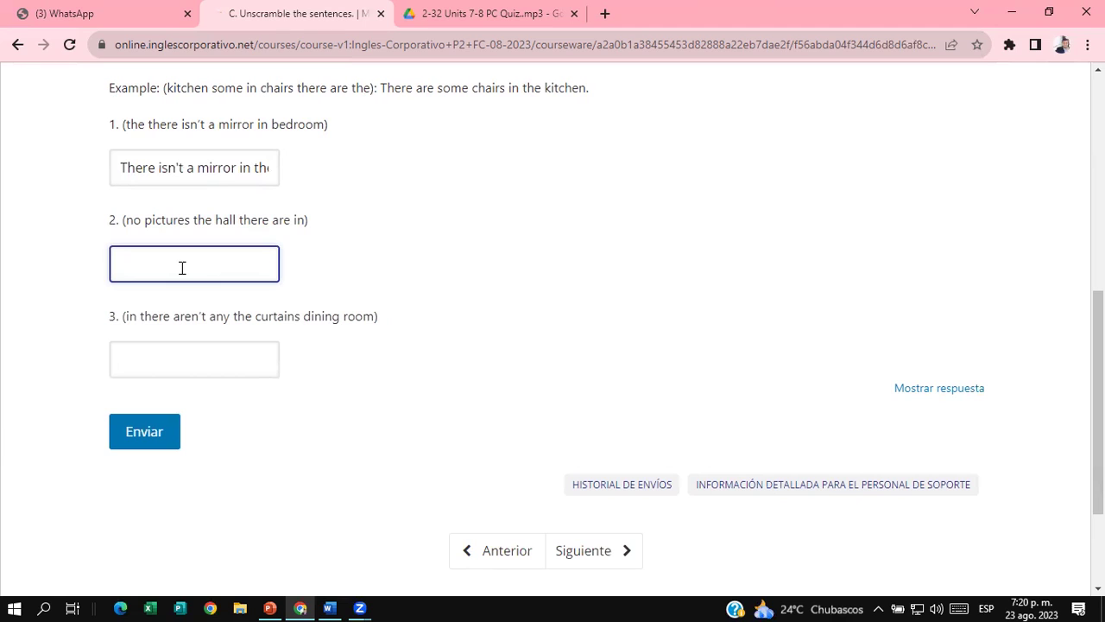
text(Thre)
key(BackSpace)
key(BackSpace)
text(ere are no pictures in th)
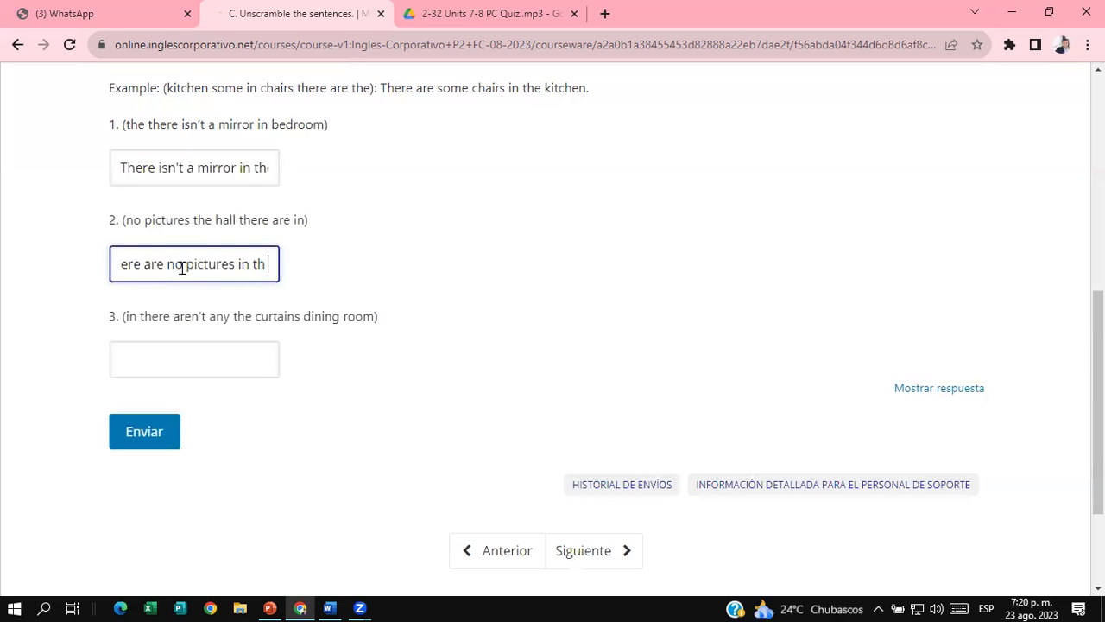
text(e)
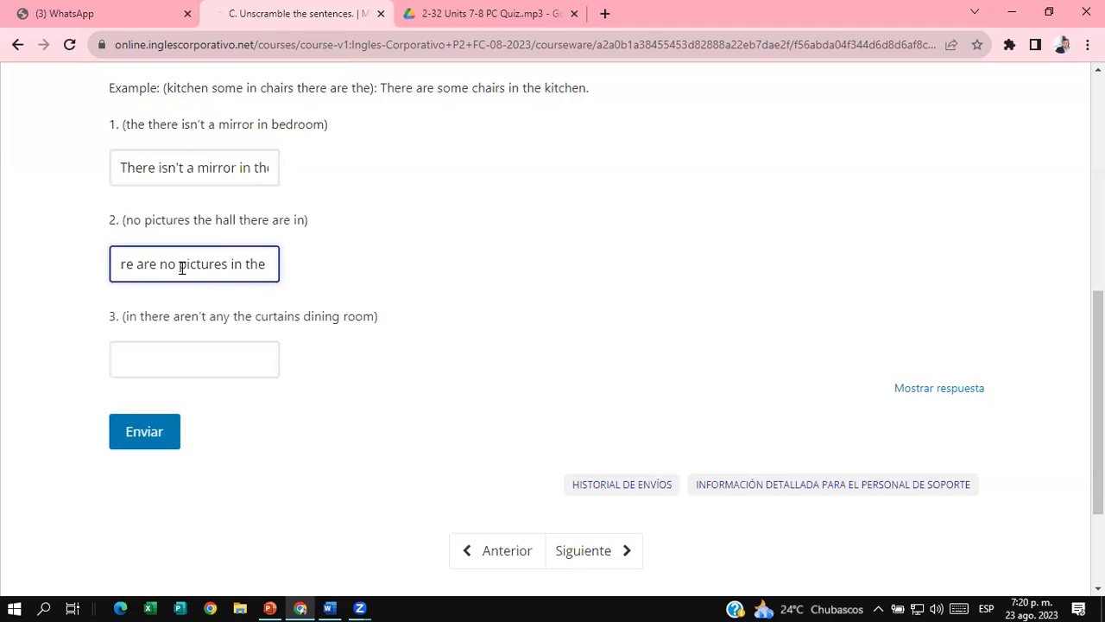
text( hall)
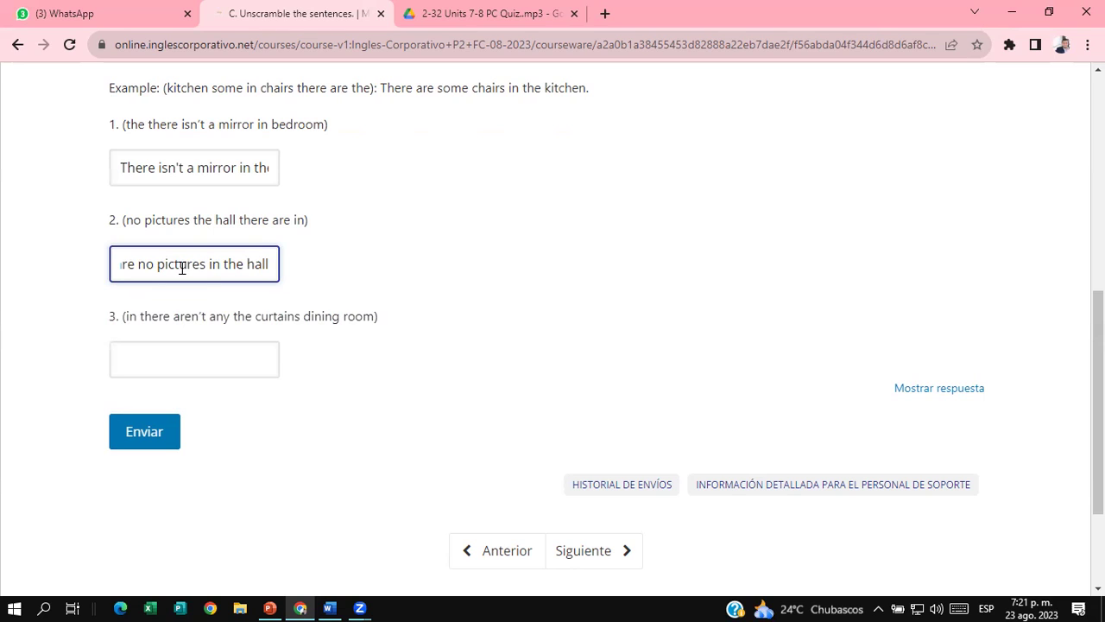
- Answer item 3 with "There aren't any curtains in the dining room" and submit the section C answers
click(179, 355)
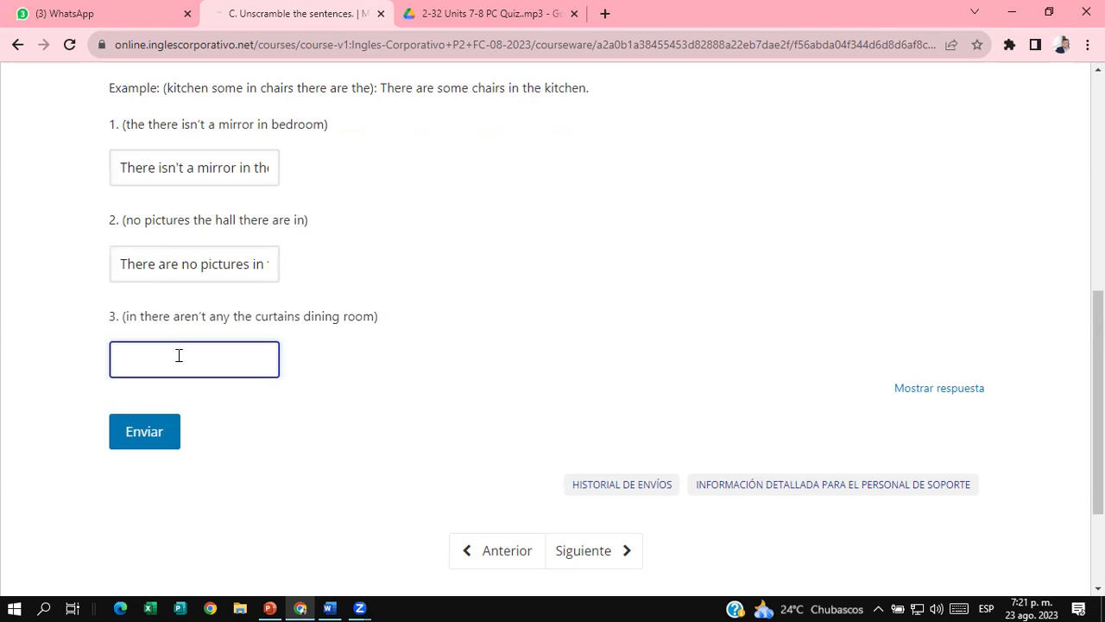
text(ther)
text(e)
text( ar)
text(en't)
key(BackSpace)
key(BackSpace)
key(BackSpace)
key(BackSpace)
key(BackSpace)
key(BackSpace)
key(BackSpace)
key(BackSpace)
key(BackSpace)
key(BackSpace)
key(BackSpace)
key(BackSpace)
text(tHERE)
key(BackSpace)
key(BackSpace)
key(BackSpace)
key(BackSpace)
key(BackSpace)
text(Ther earent)
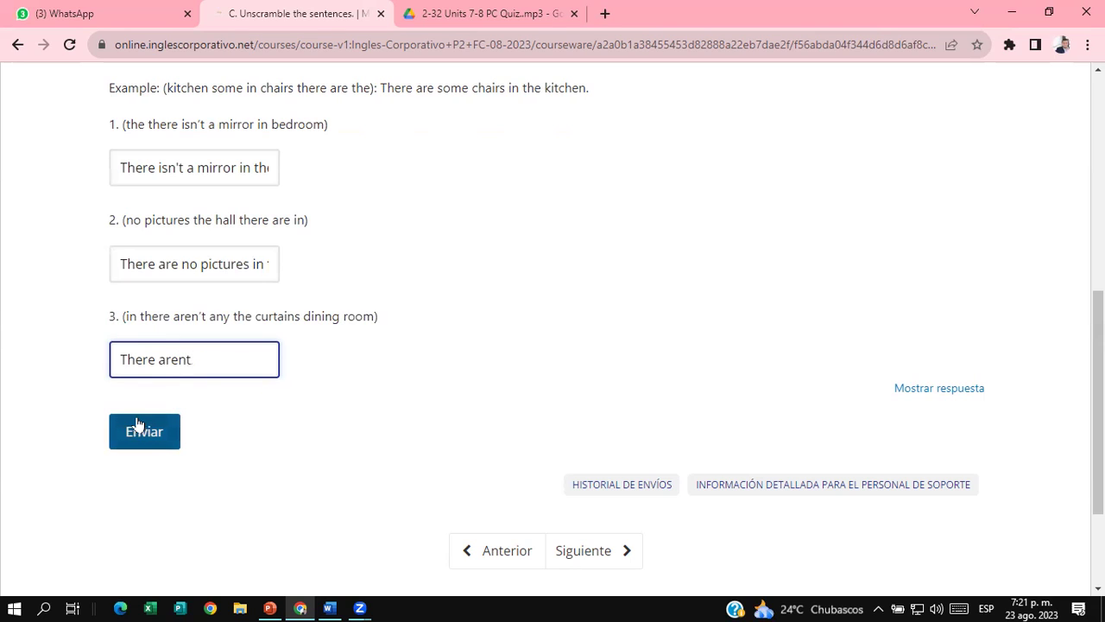
key(BackSpace)
text('t any curtains )
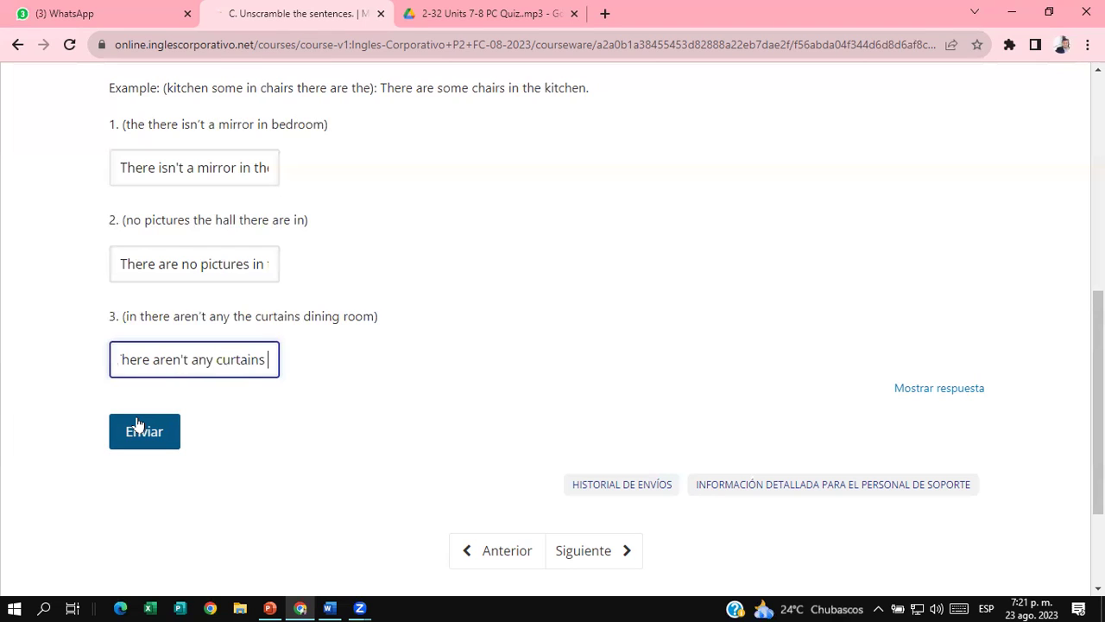
text(in the )
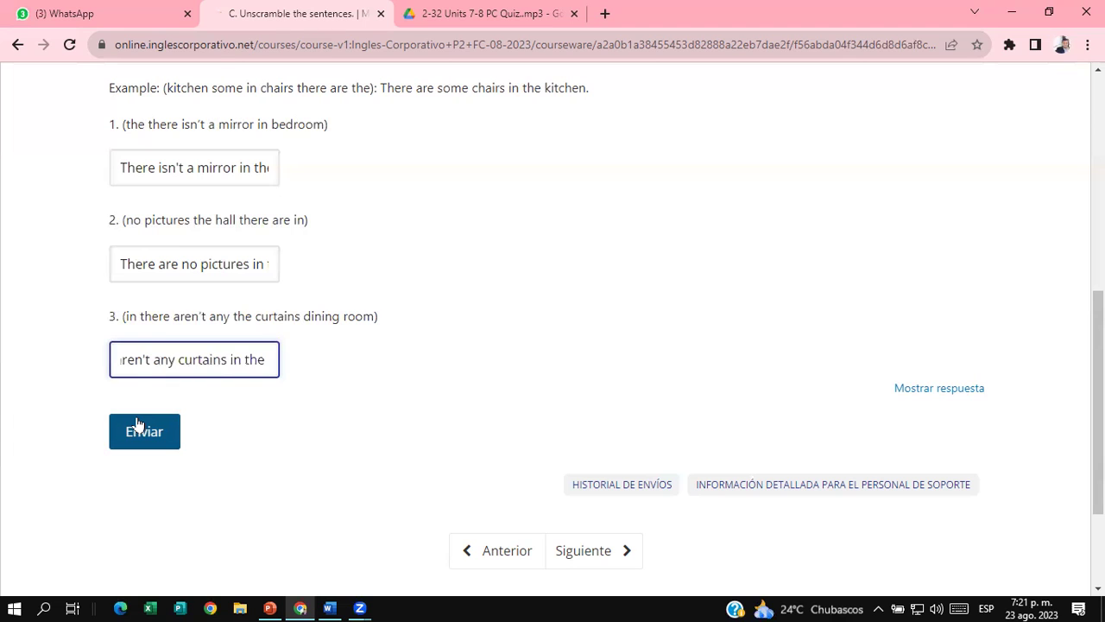
text(di)
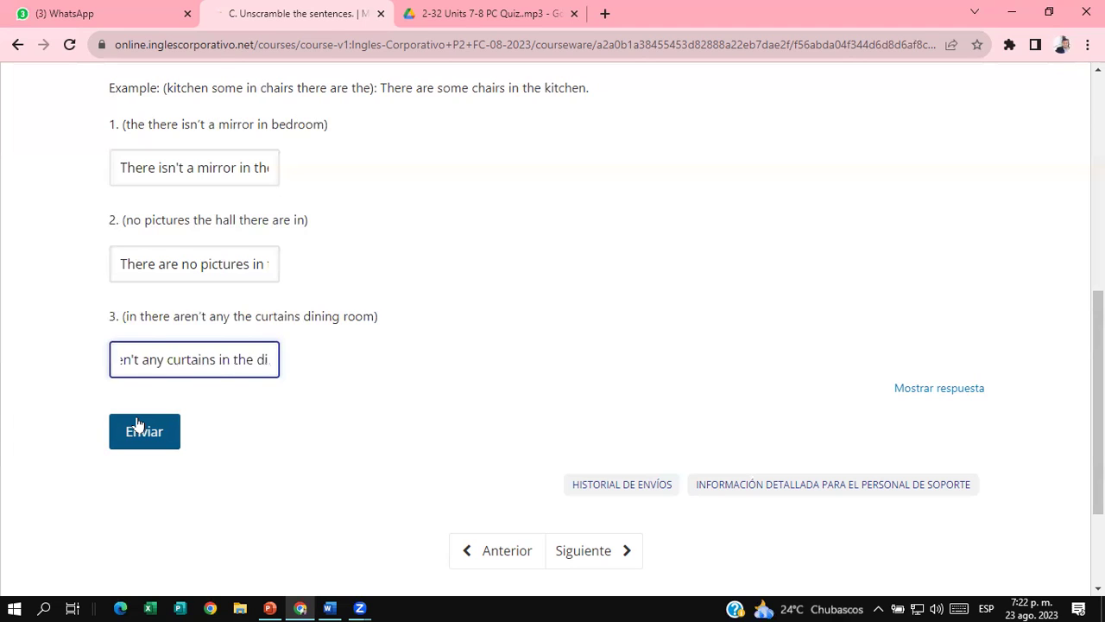
text(ning )
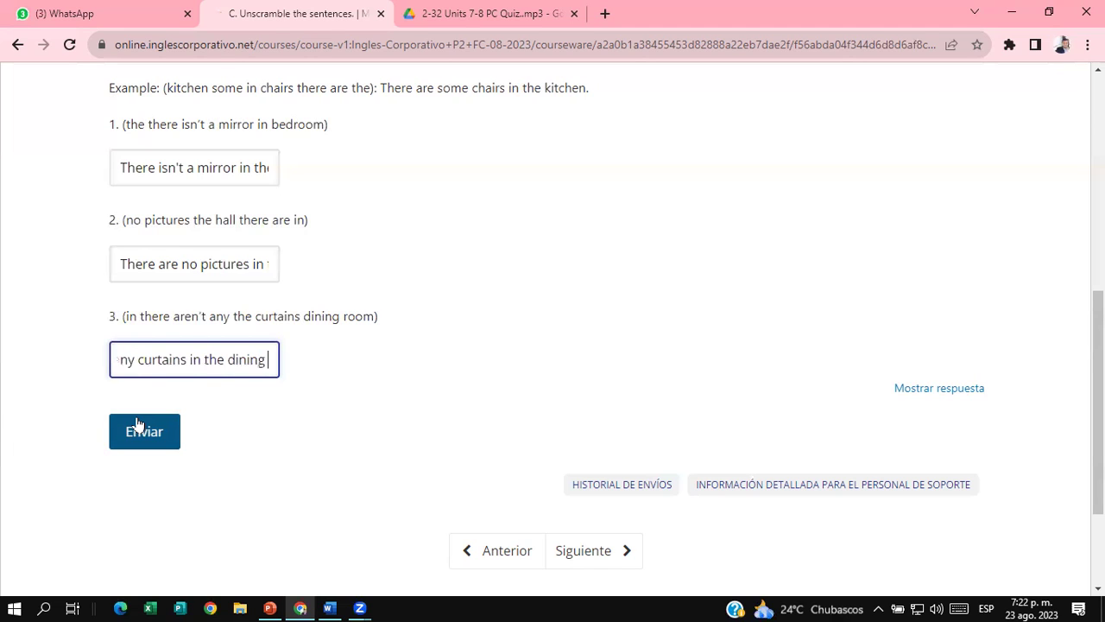
text(room)
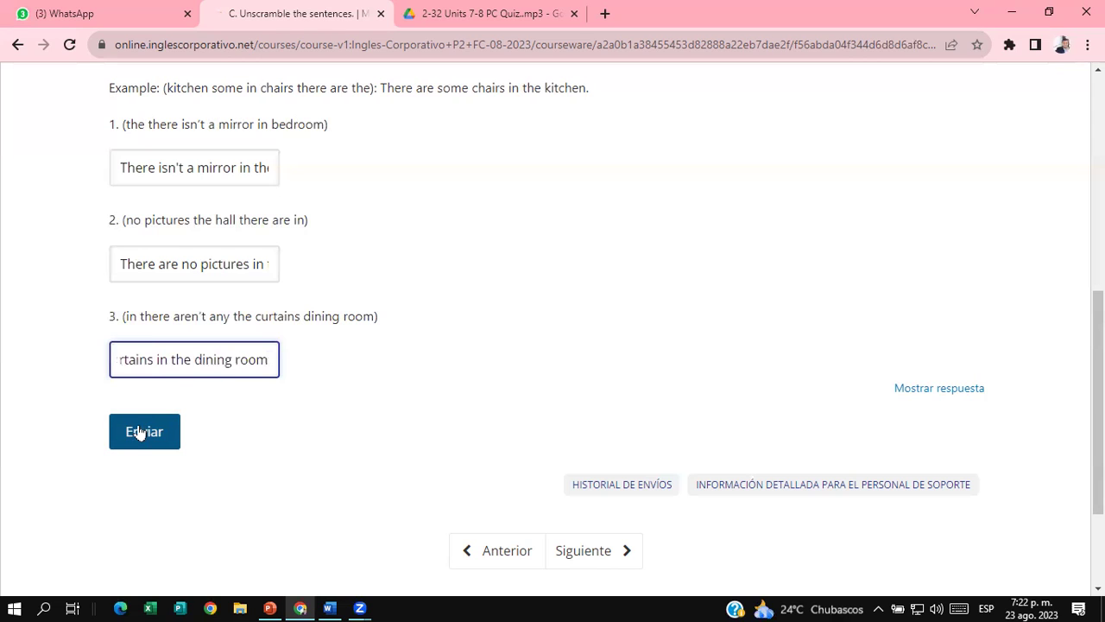
click(138, 430)
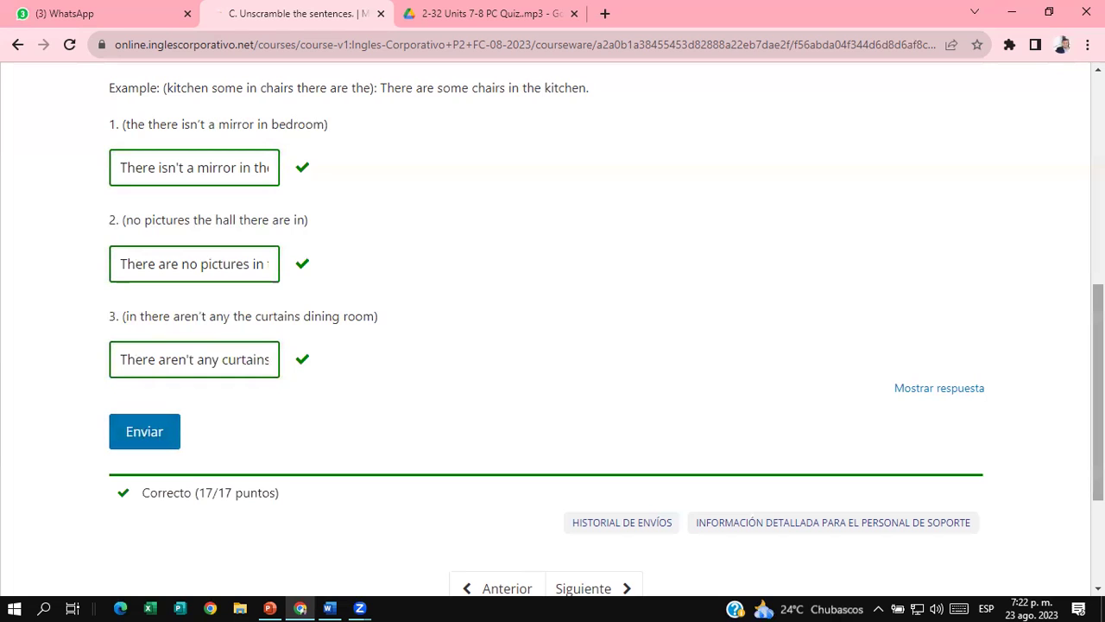
- Return to the Midterm's exercise navigation and draw a red freehand loop around the three exercises after C
drag(1097, 389, 1098, 182)
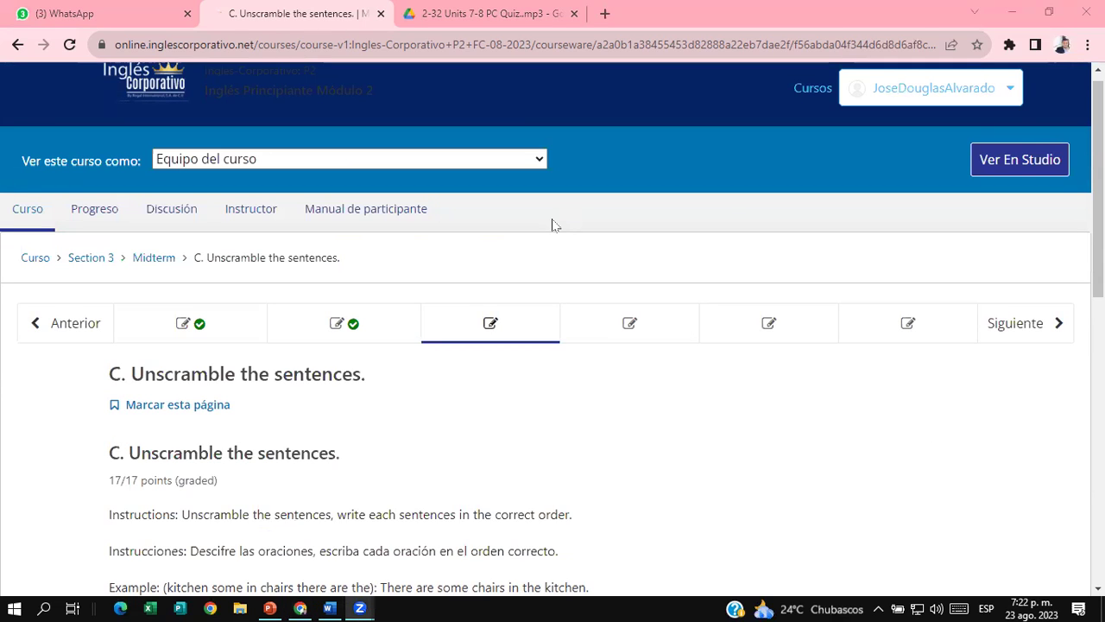
click(580, 373)
mouse_move(580, 373)
mouse_down()
mouse_move(567, 270)
mouse_move(593, 236)
mouse_move(817, 240)
mouse_move(535, 321)
mouse_up()
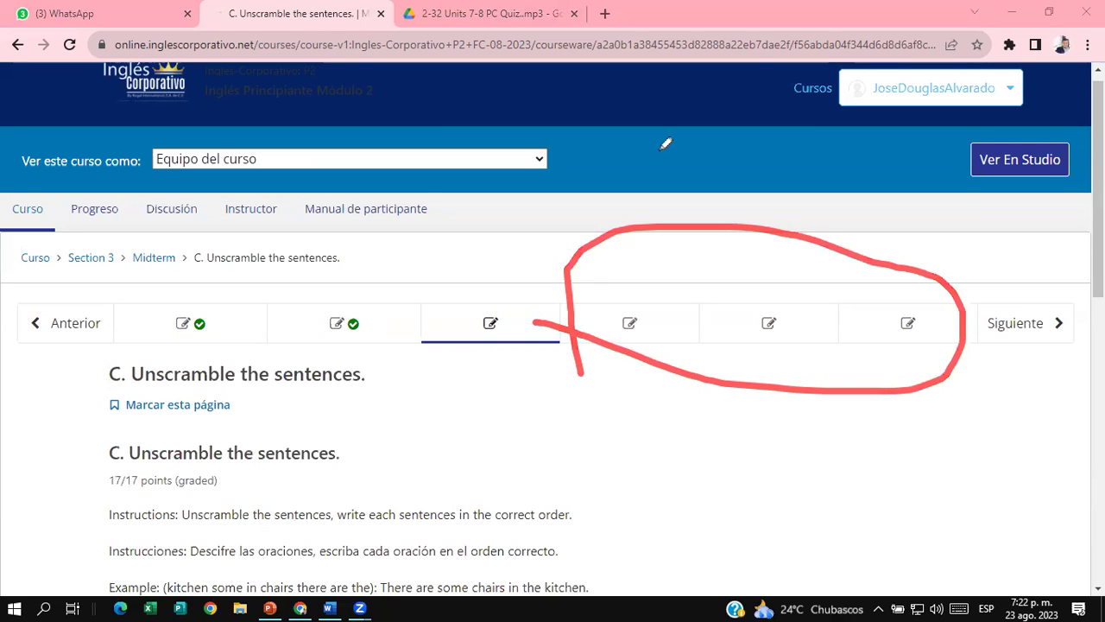
- Switch to the open Inglés Corporativo presentation in PowerPoint
click(270, 607)
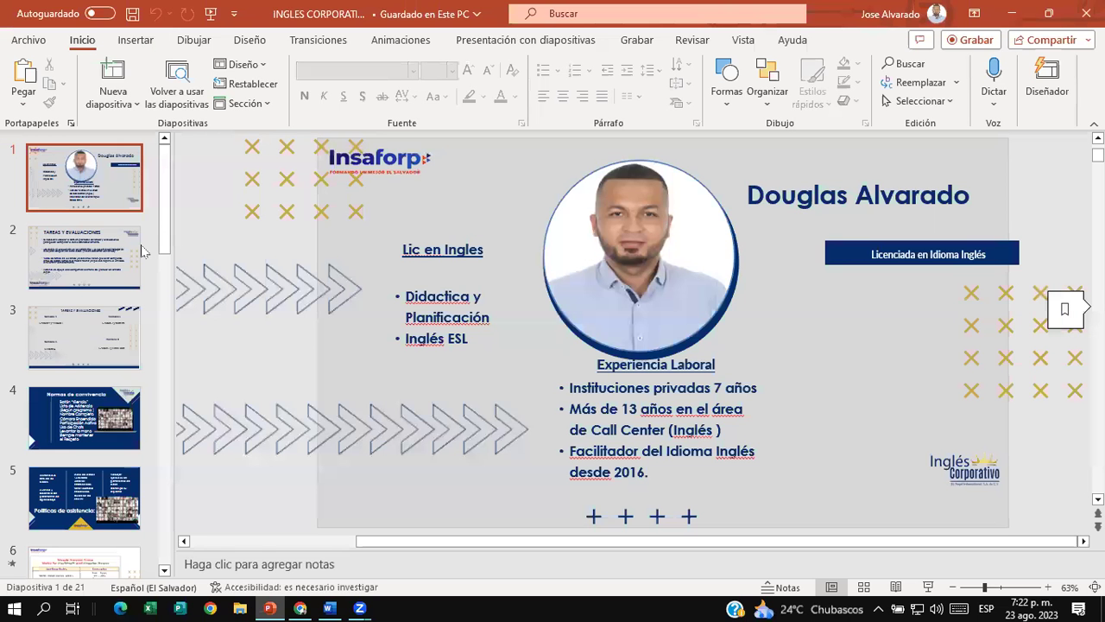